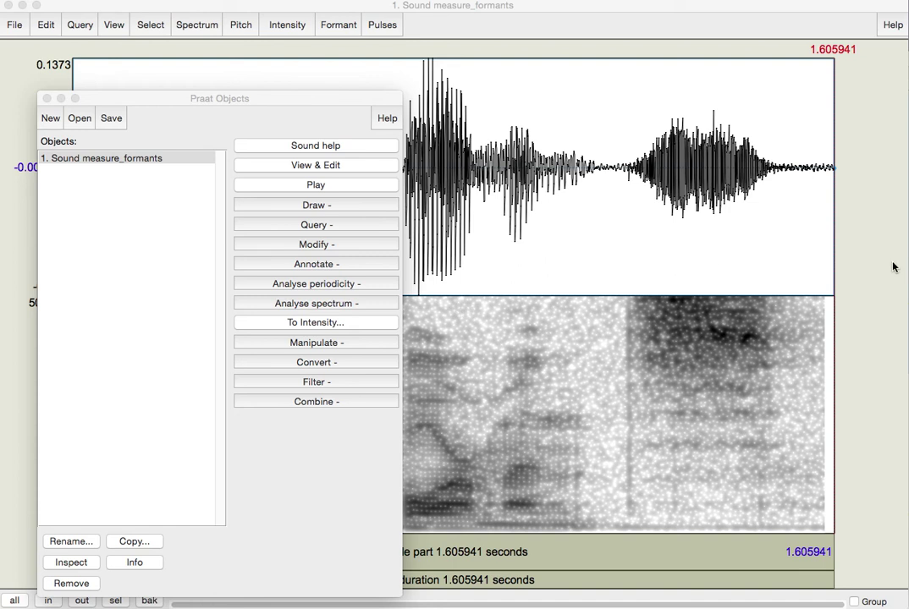
# Switch back to Praat and bring the measure_formants sound editor in front of the objects list.
pyautogui.press('super+Tab')
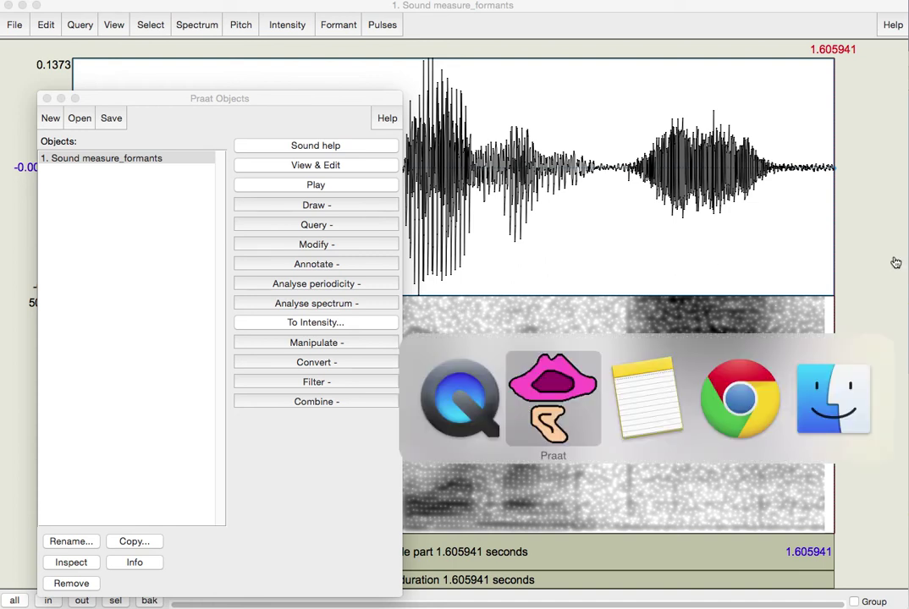
pyautogui.press('shift+super+Tab')
pyautogui.press('super+Tab')
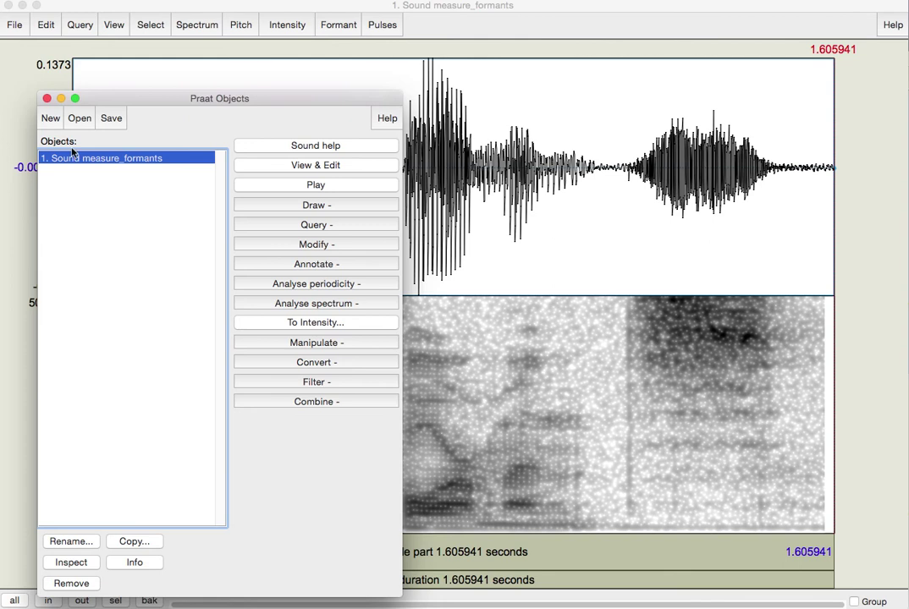
pyautogui.click(548, 12)
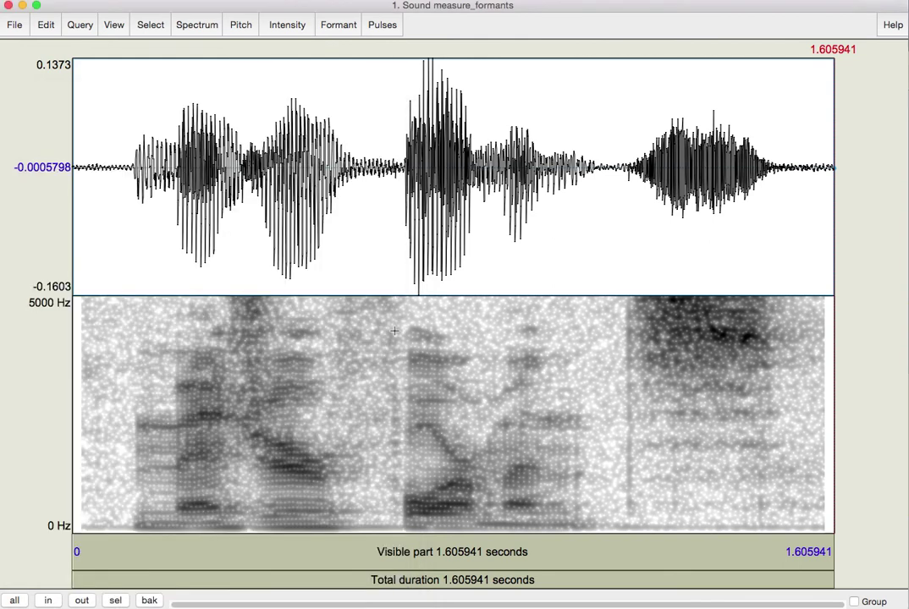
# Play the recording, select the first vowel from about 0.219 to 0.314 s, and replay its parts.
pyautogui.click(392, 552)
pyautogui.moveTo(175, 415); pyautogui.dragTo(221, 415)
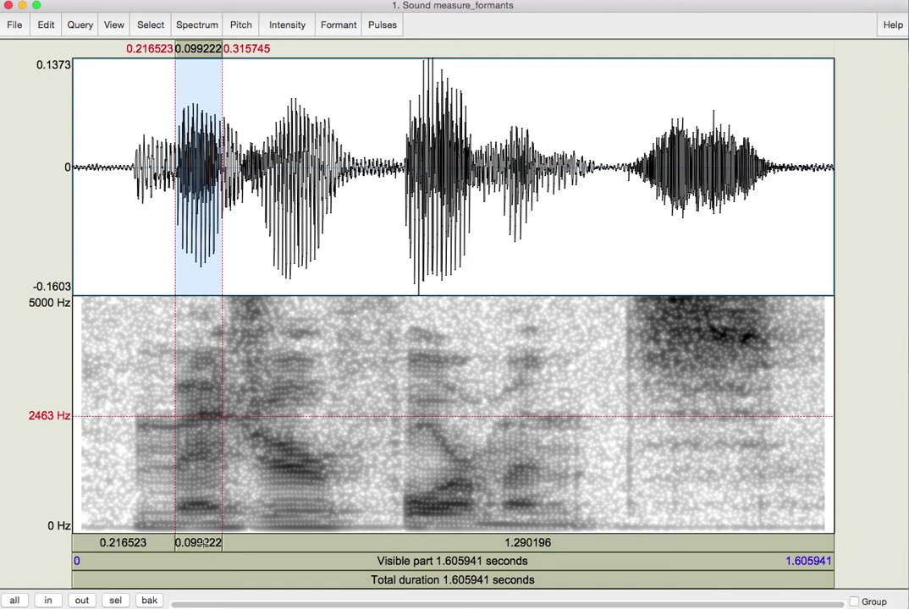
pyautogui.click(164, 543)
pyautogui.click(164, 543)
pyautogui.moveTo(222, 507); pyautogui.dragTo(177, 503)
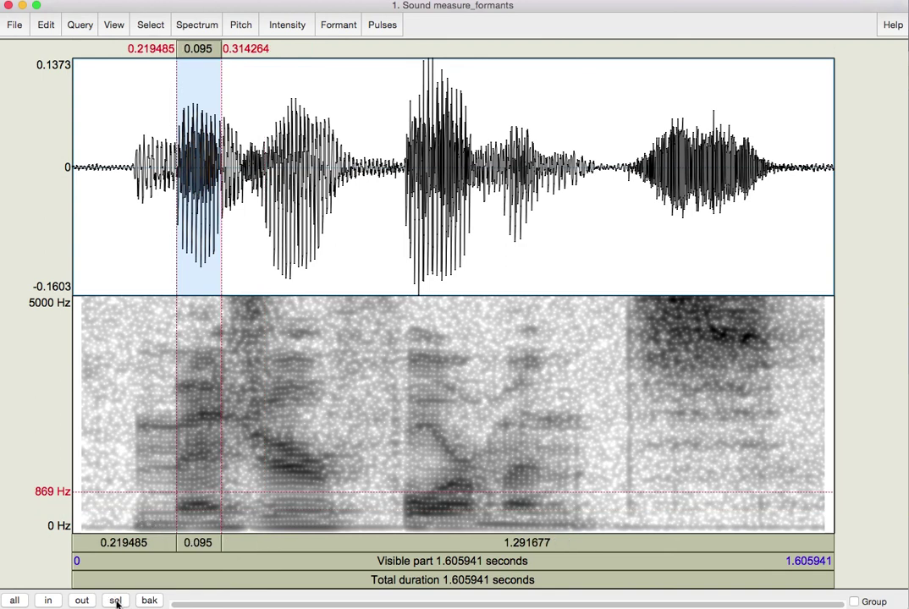
# Zoom to about 0.38 s around the first vowel and mark F1 at 618.1 Hz at 0.262 s.
pyautogui.click(115, 601)
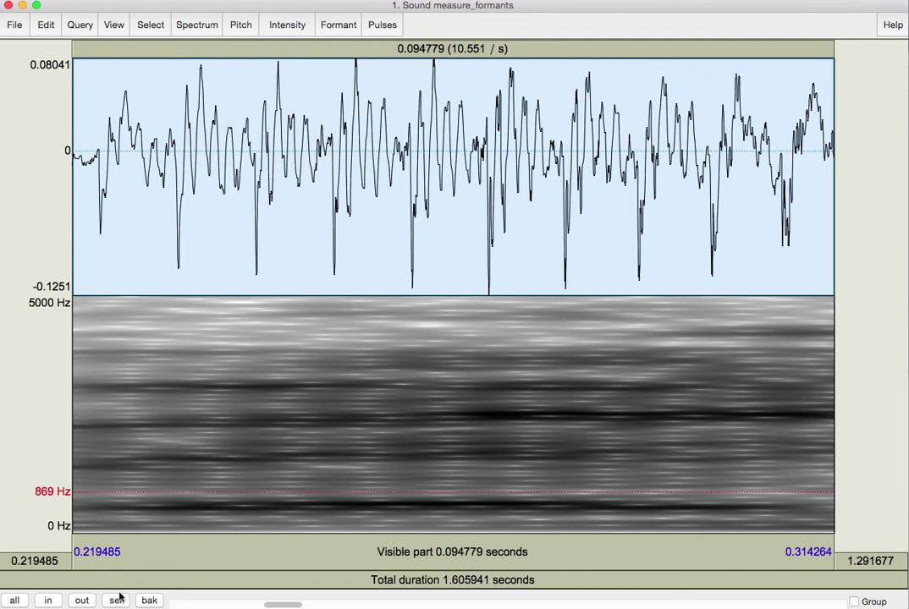
pyautogui.click(82, 600)
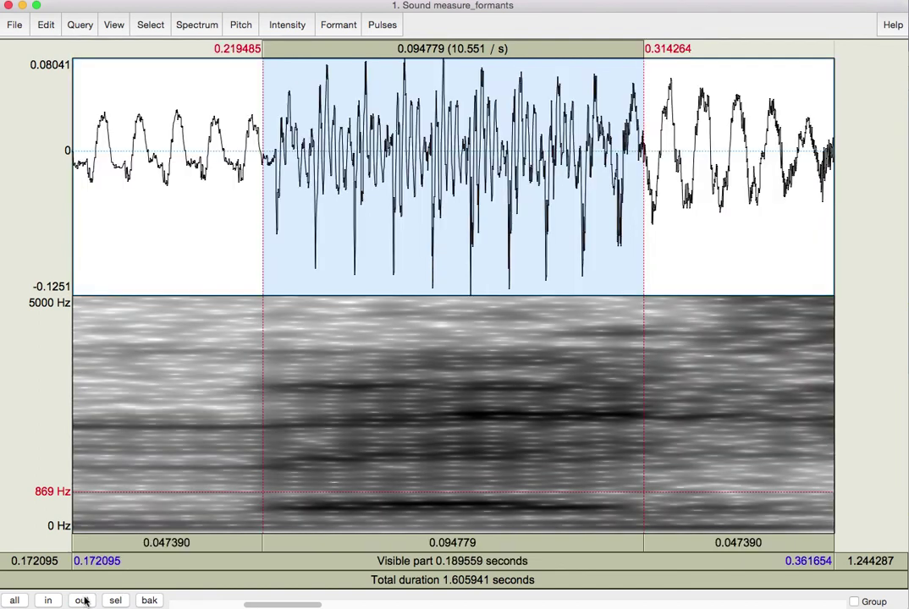
pyautogui.click(83, 601)
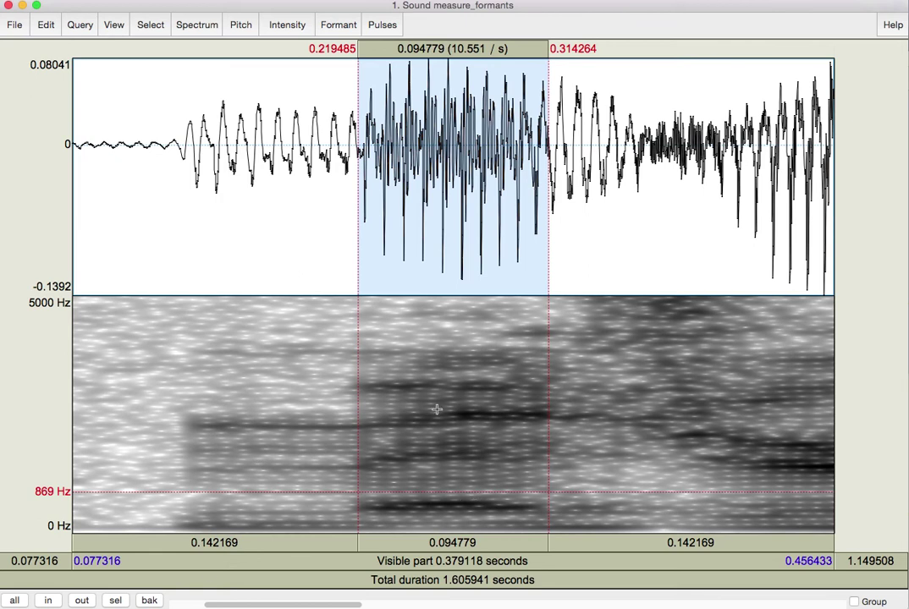
pyautogui.click(115, 600)
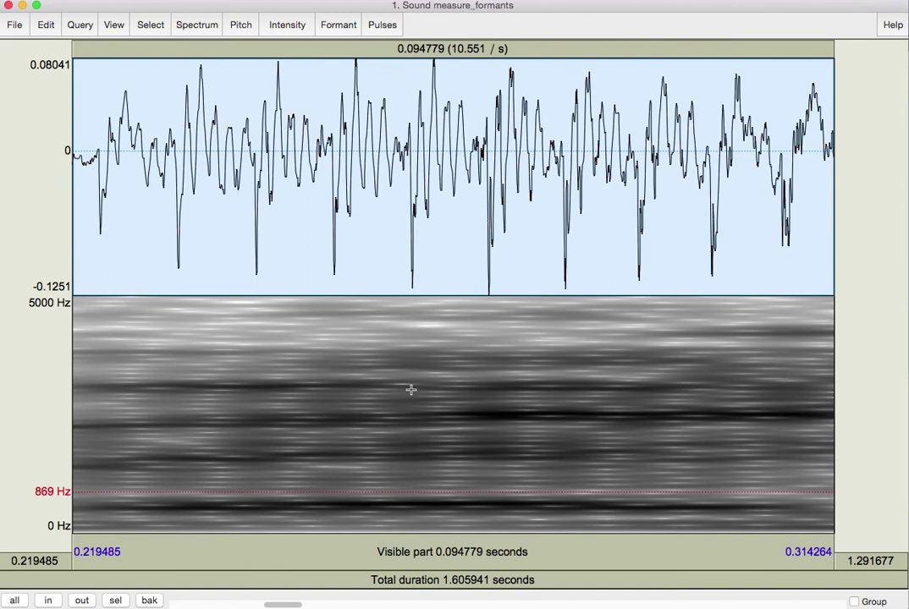
pyautogui.click(84, 601)
pyautogui.click(83, 601)
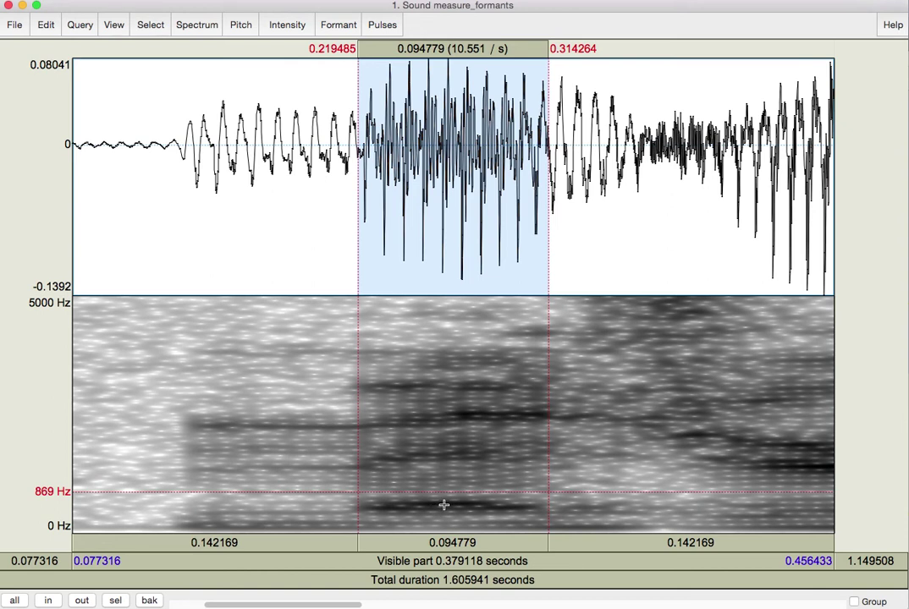
pyautogui.click(444, 505)
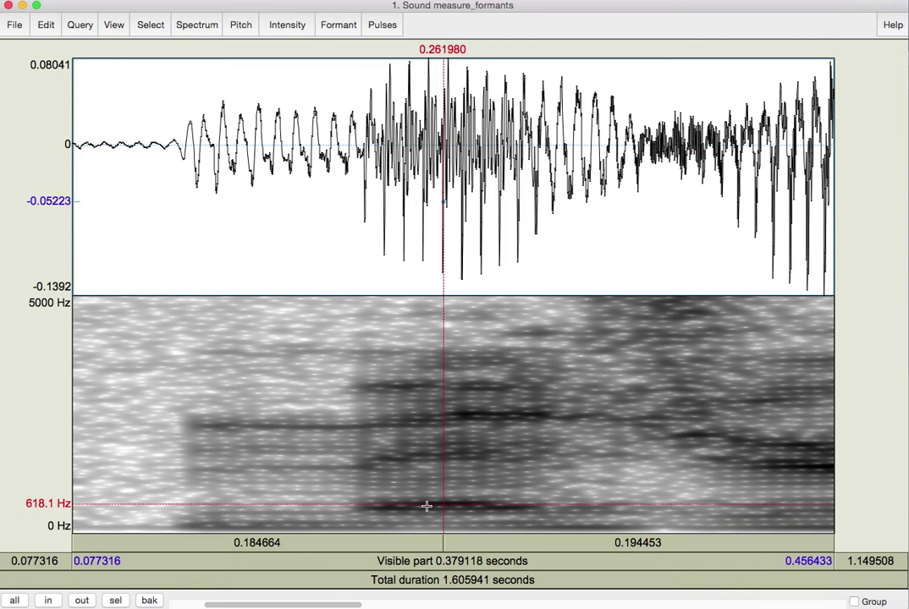
# Record "e" F1=618Hz in the Formant measurements note, then return to Praat.
pyautogui.press('super+Tab')
pyautogui.press('super+Tab')
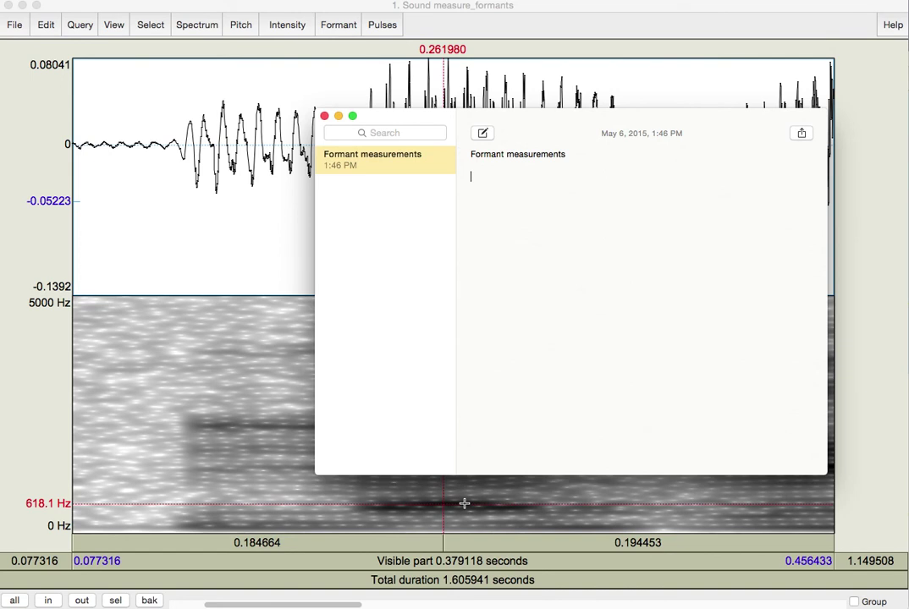
pyautogui.write('"e" F1=')
pyautogui.write('618Hz')
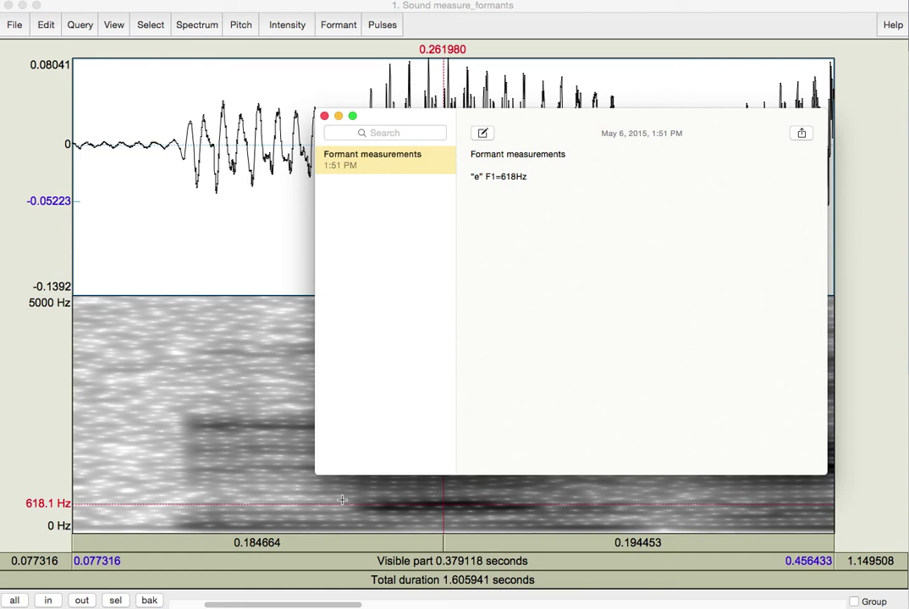
pyautogui.click(466, 10)
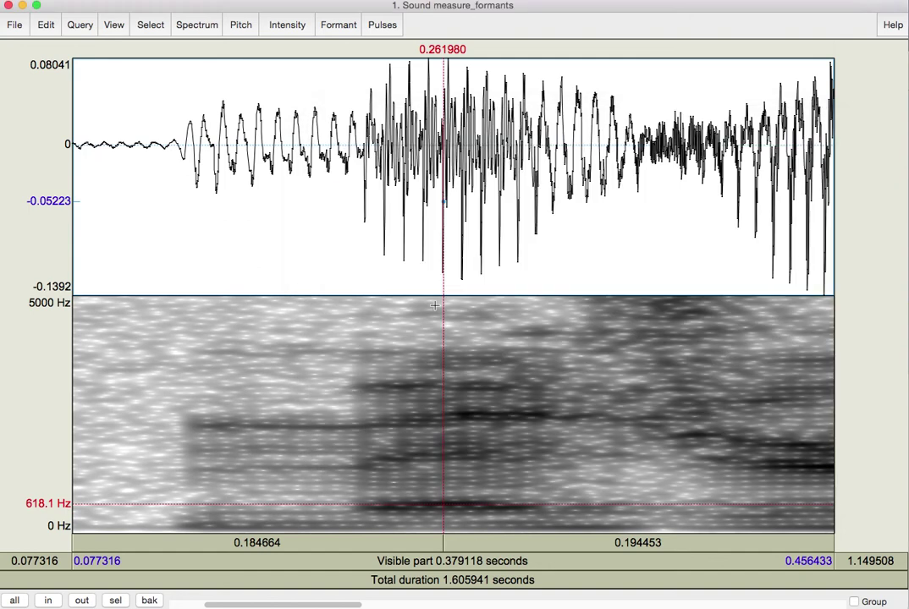
# Measure F2 at 1696 Hz and add F2=1696Hz to the vowel's note line.
pyautogui.click(446, 455)
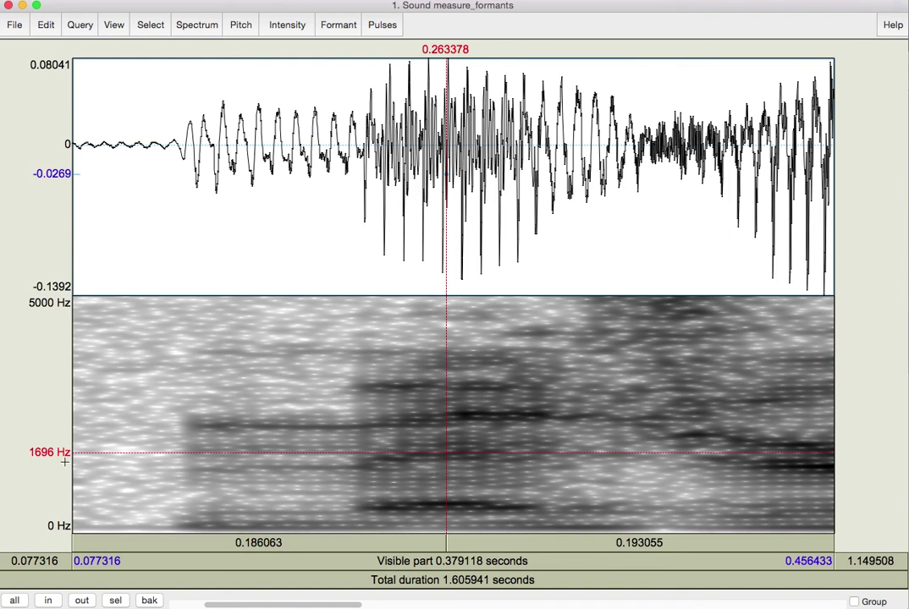
pyautogui.press('super+Tab')
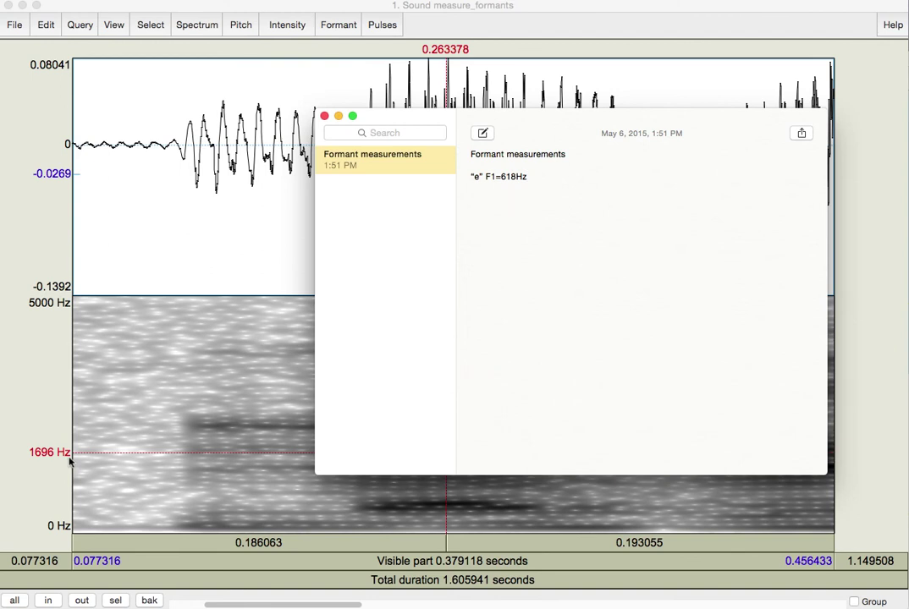
pyautogui.write(', F2=1696Hz, F3=')
pyautogui.click(70, 460)
# Measure F3 at 2463 Hz, complete F3=2463Hz in the note, and start a new line.
pyautogui.click(451, 419)
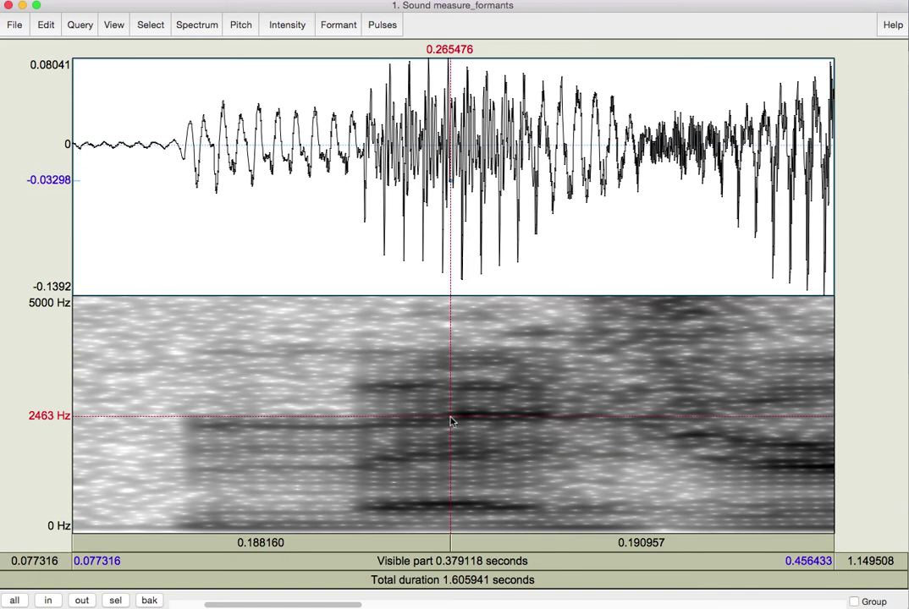
pyautogui.press('super+Tab')
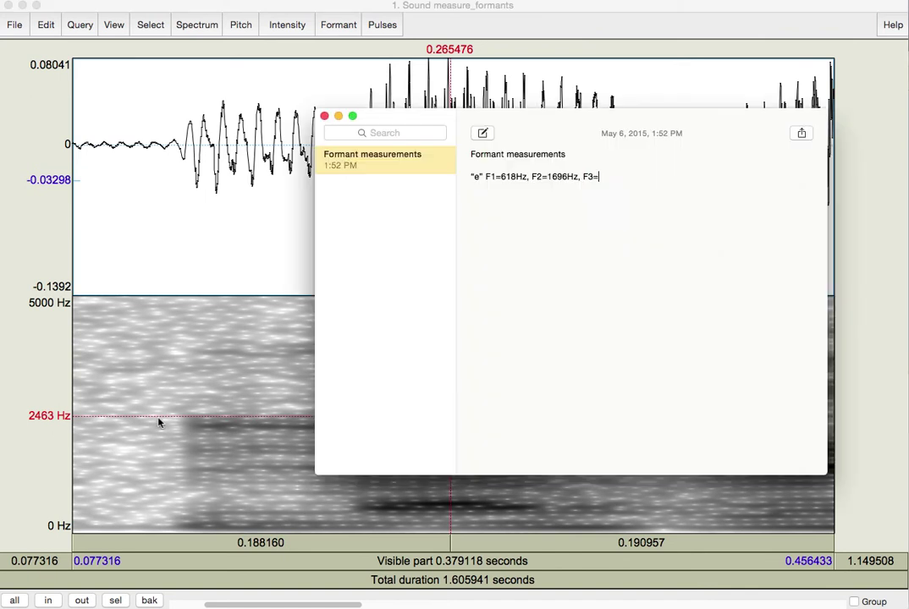
pyautogui.write('2463Hz')
pyautogui.click(529, 184)
pyautogui.press('Return')
# Scroll to the second vowel and probe its bands near 470.5, 1341, 1769 and 1282 Hz.
pyautogui.press('super+tab')
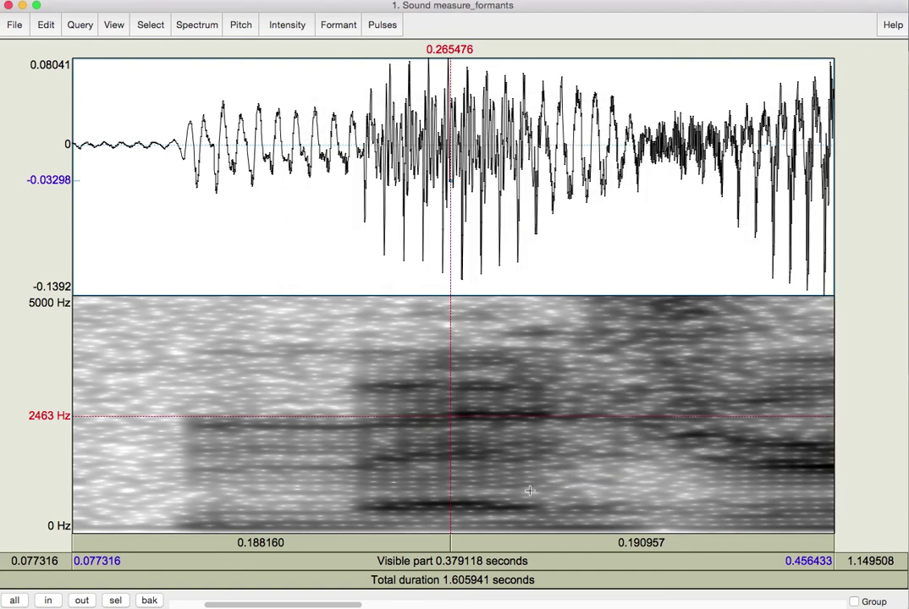
pyautogui.moveTo(351, 605); pyautogui.dragTo(449, 606)
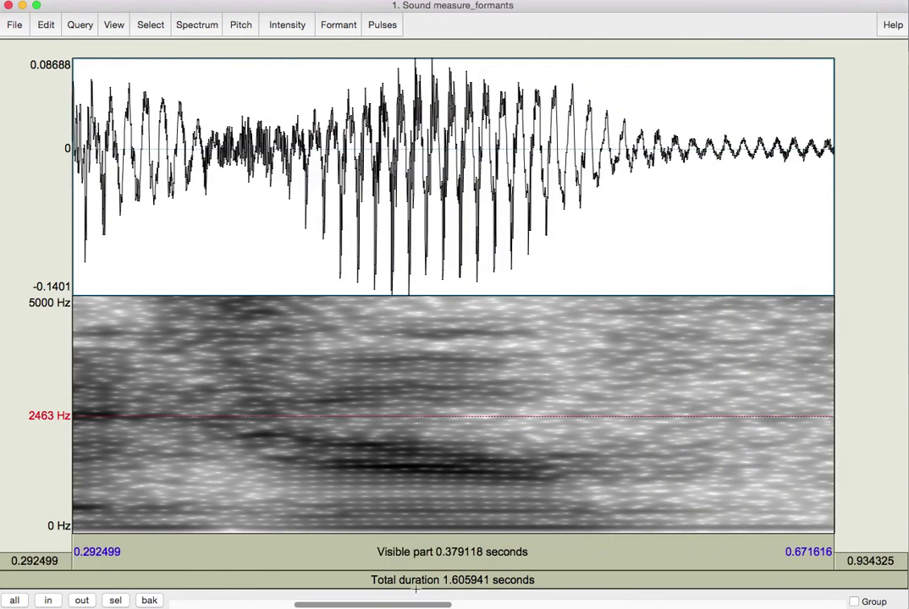
pyautogui.click(395, 446)
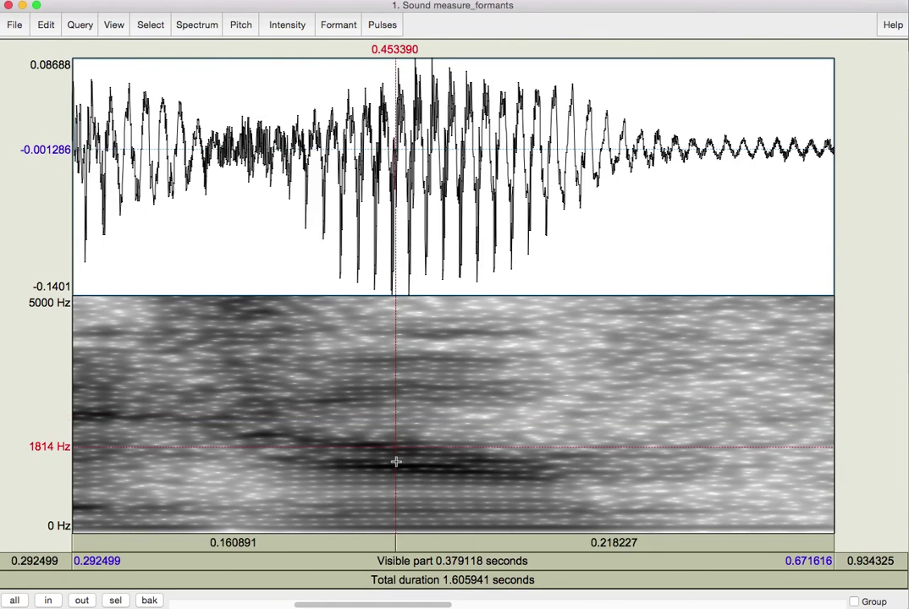
pyautogui.moveTo(396, 606); pyautogui.dragTo(367, 606)
pyautogui.click(568, 509)
pyautogui.click(562, 467)
pyautogui.click(551, 449)
pyautogui.click(555, 471)
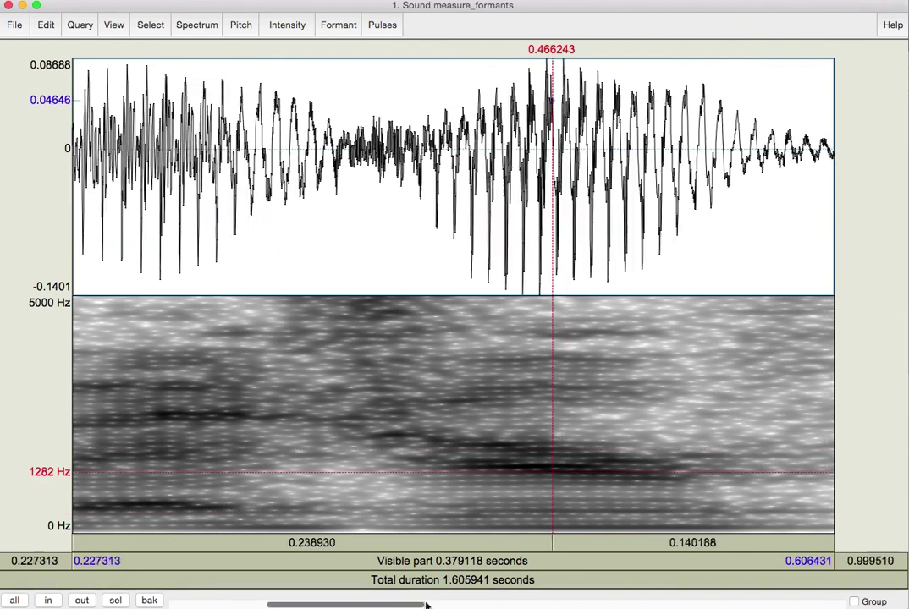
pyautogui.moveTo(427, 606); pyautogui.dragTo(535, 596)
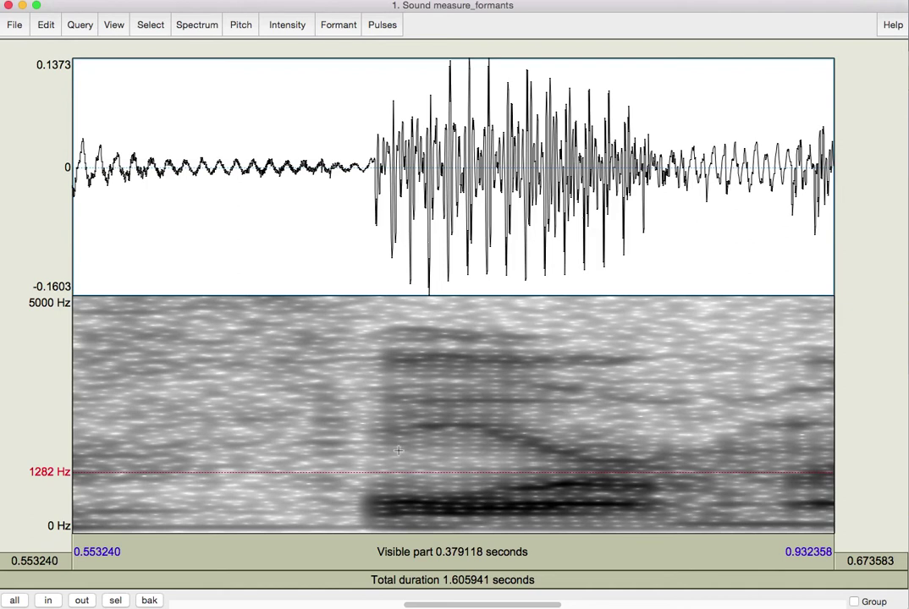
pyautogui.moveTo(370, 442); pyautogui.dragTo(653, 445)
pyautogui.click(570, 544)
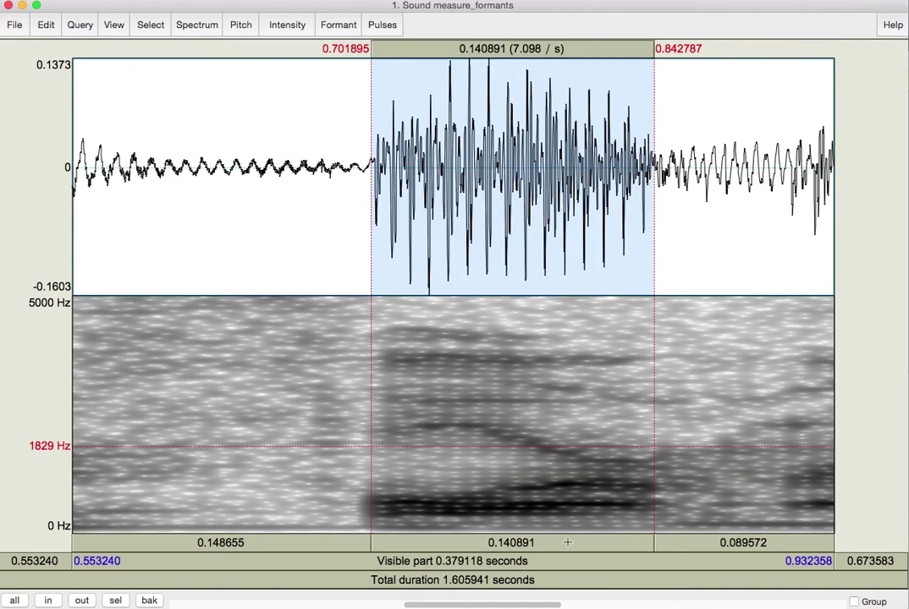
pyautogui.click(432, 429)
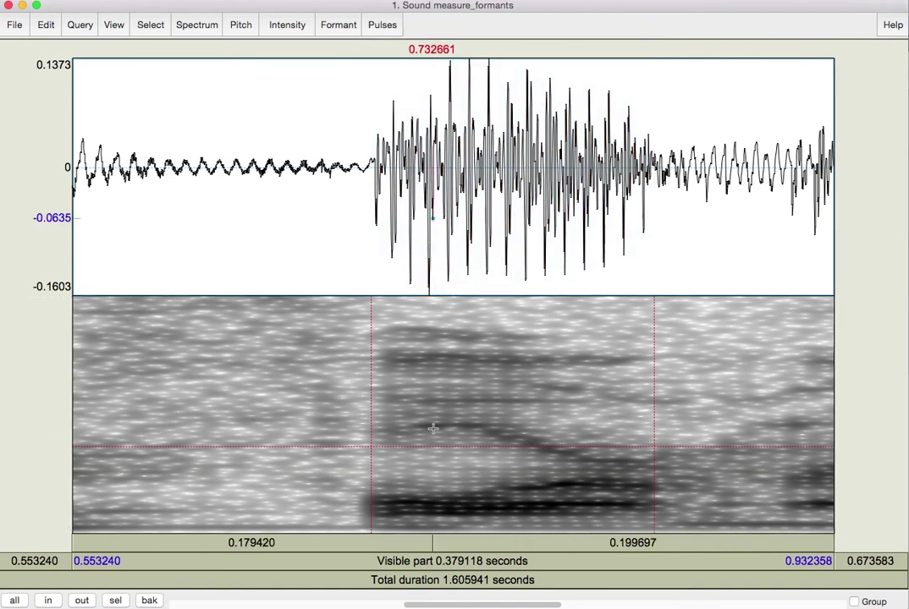
pyautogui.click(414, 506)
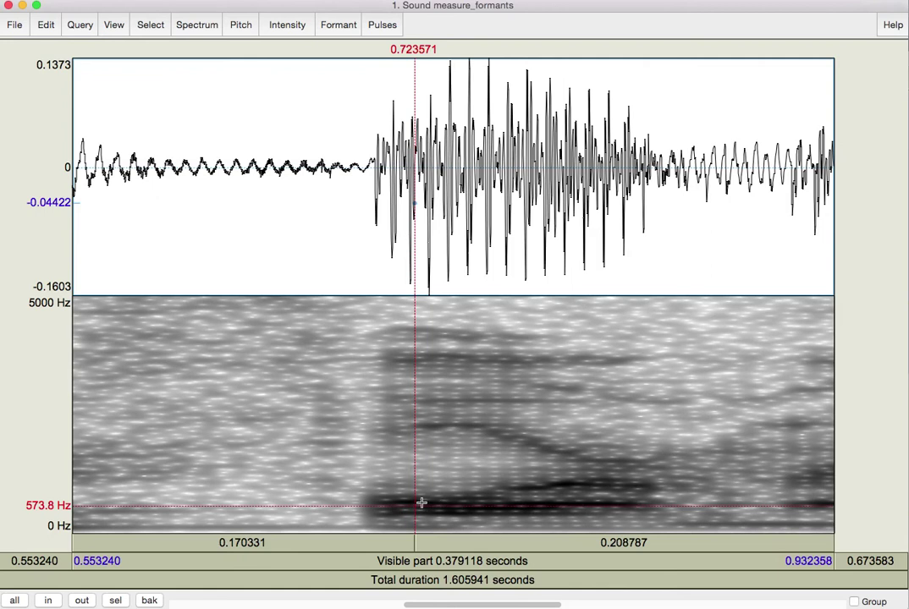
pyautogui.click(414, 491)
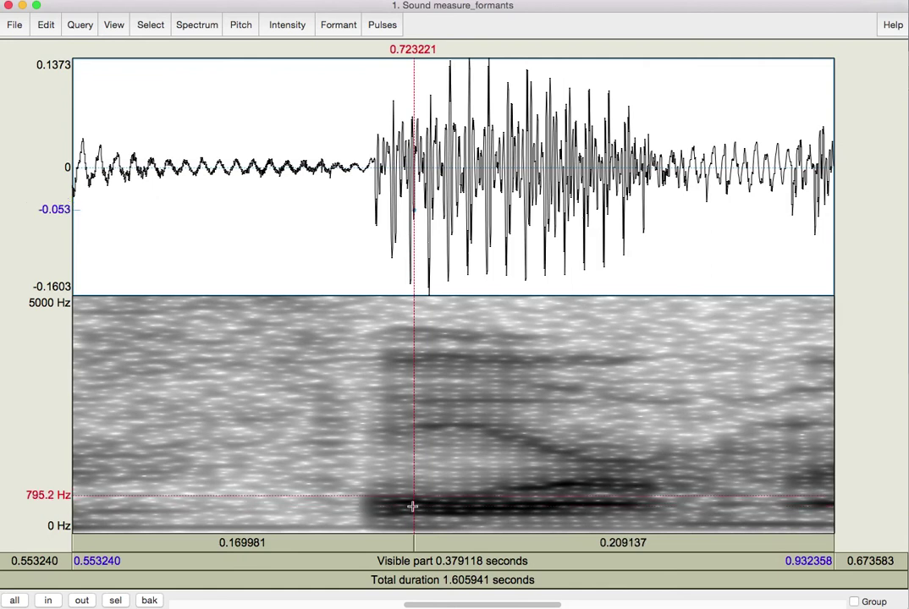
pyautogui.click(414, 486)
pyautogui.click(414, 509)
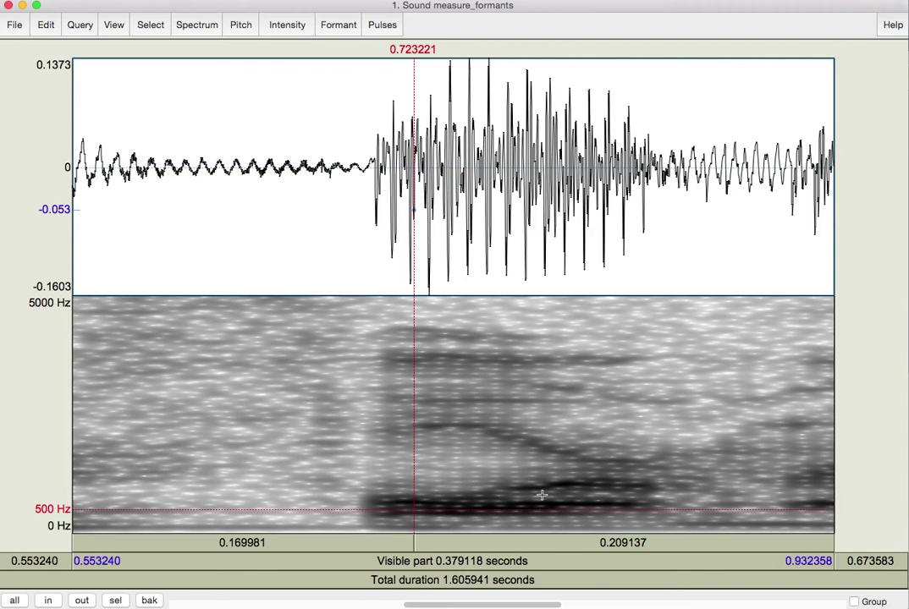
pyautogui.click(601, 481)
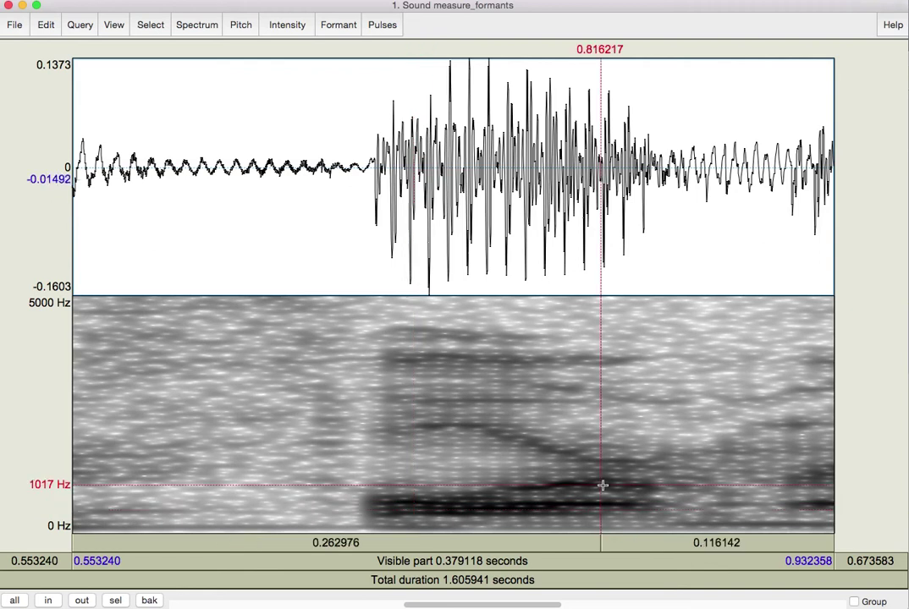
pyautogui.click(429, 424)
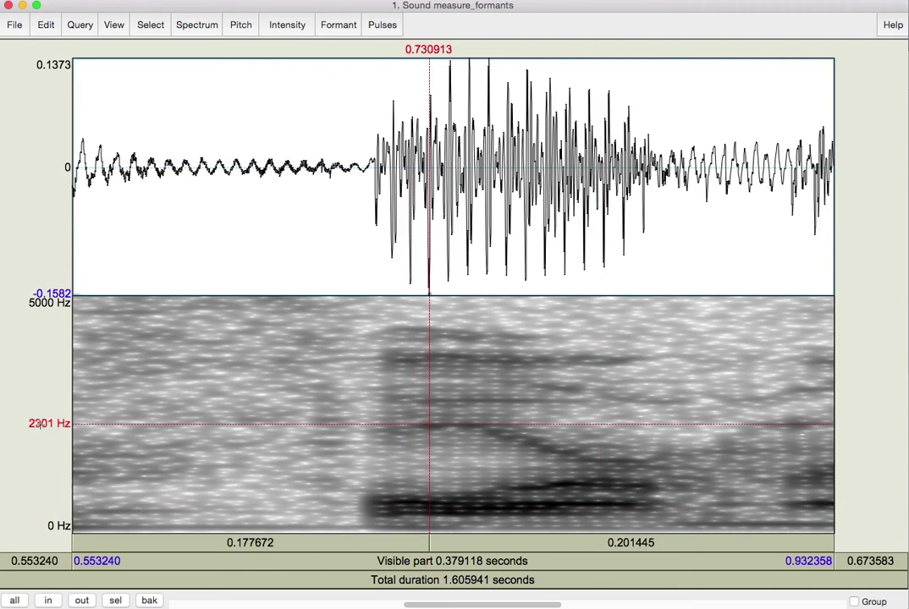
pyautogui.click(591, 460)
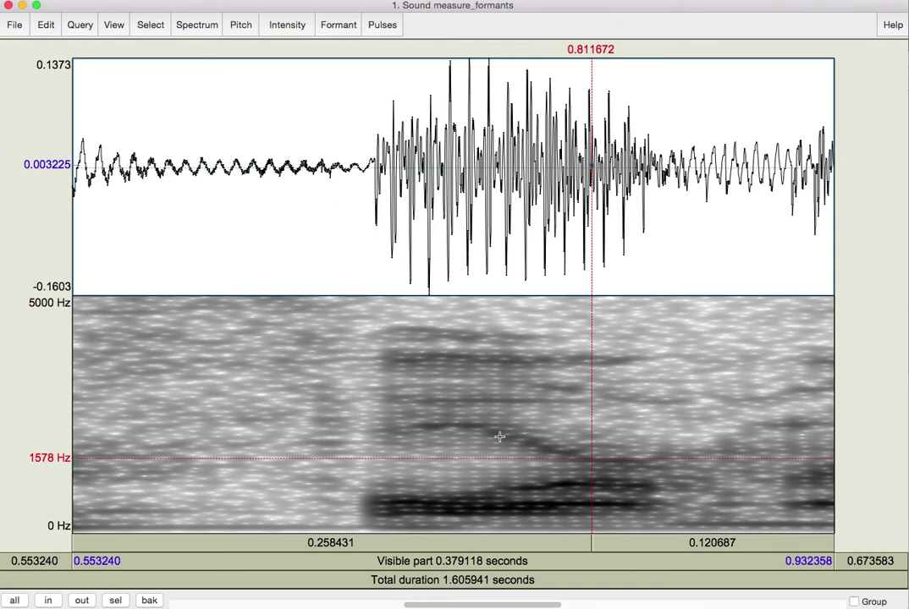
# Select successive vowel stretches: 0.762–0.807 s, 0.806–0.839 s, then the onset 0.703–0.761 s.
pyautogui.moveTo(489, 443); pyautogui.dragTo(385, 450)
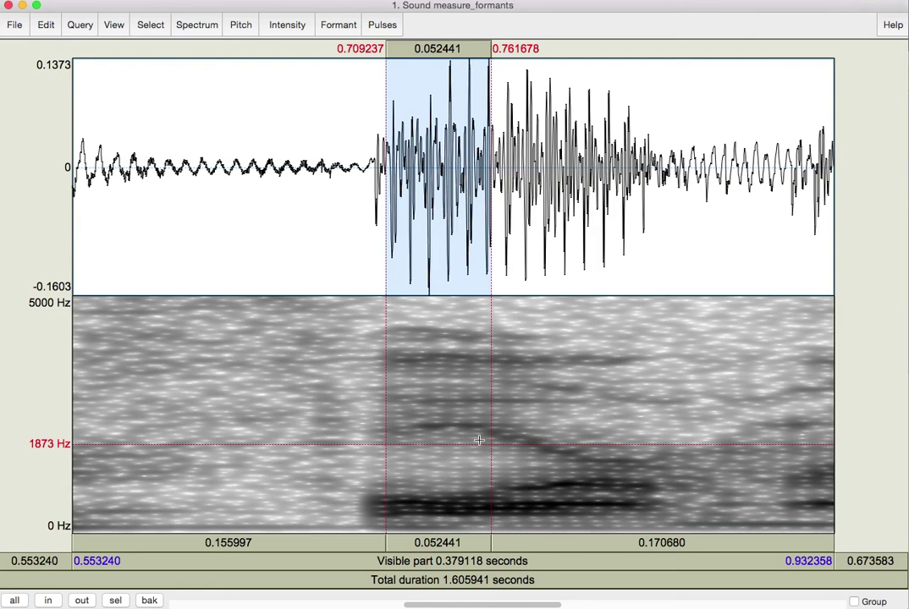
pyautogui.moveTo(491, 377); pyautogui.dragTo(580, 453)
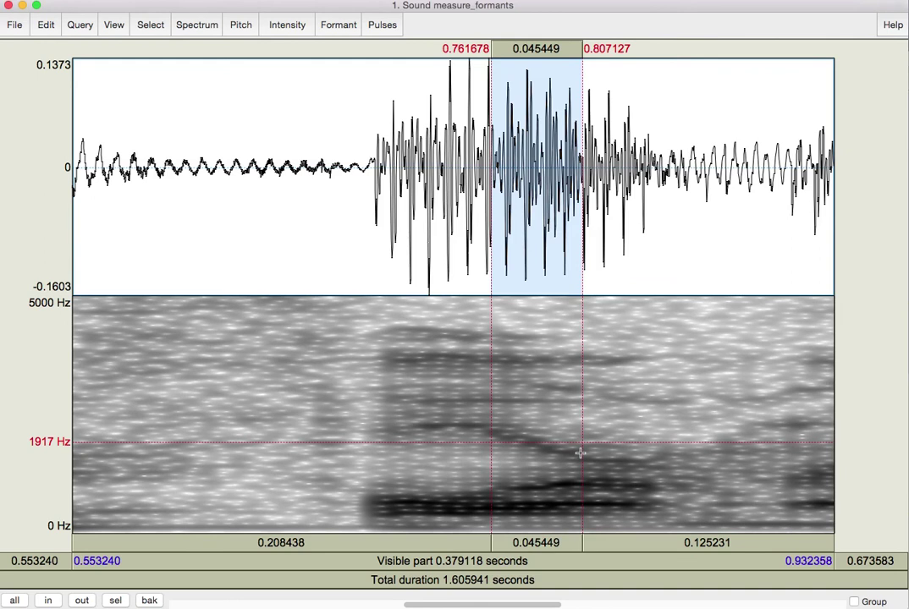
pyautogui.moveTo(581, 453); pyautogui.dragTo(645, 454)
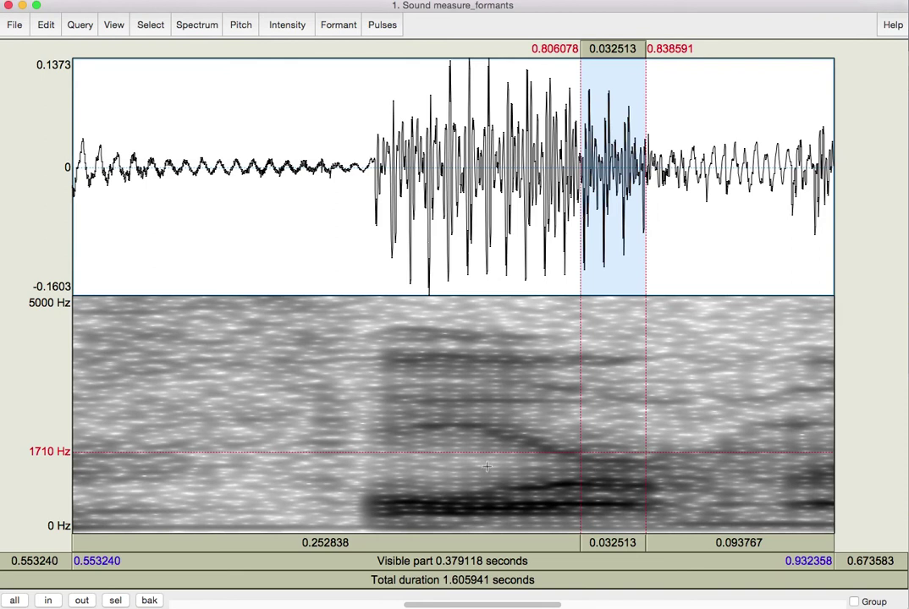
pyautogui.moveTo(489, 467); pyautogui.dragTo(373, 467)
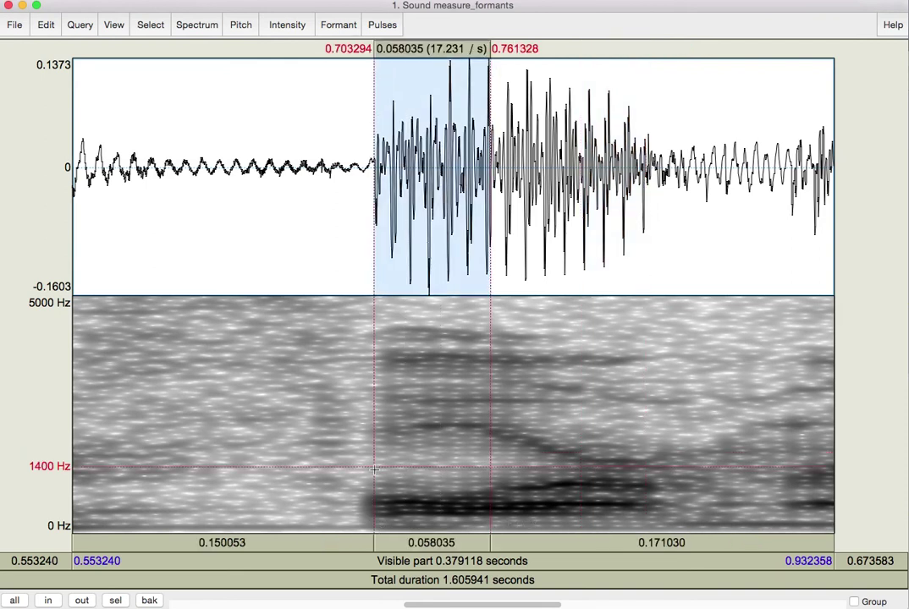
# Measure the vowel's lower formant bands at about 456, 869 and 1253 Hz.
pyautogui.click(435, 427)
pyautogui.click(434, 497)
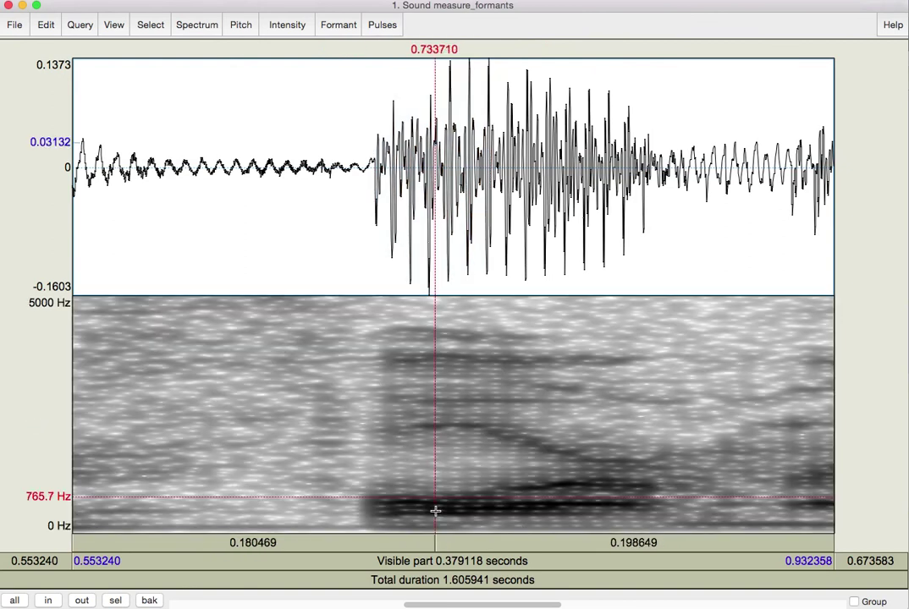
pyautogui.click(435, 509)
pyautogui.click(436, 499)
pyautogui.click(435, 511)
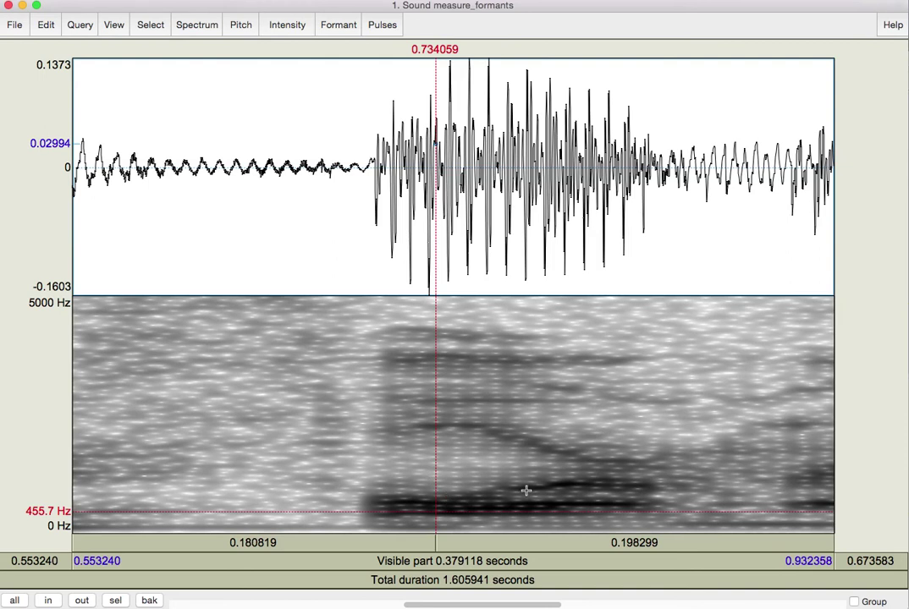
pyautogui.click(406, 491)
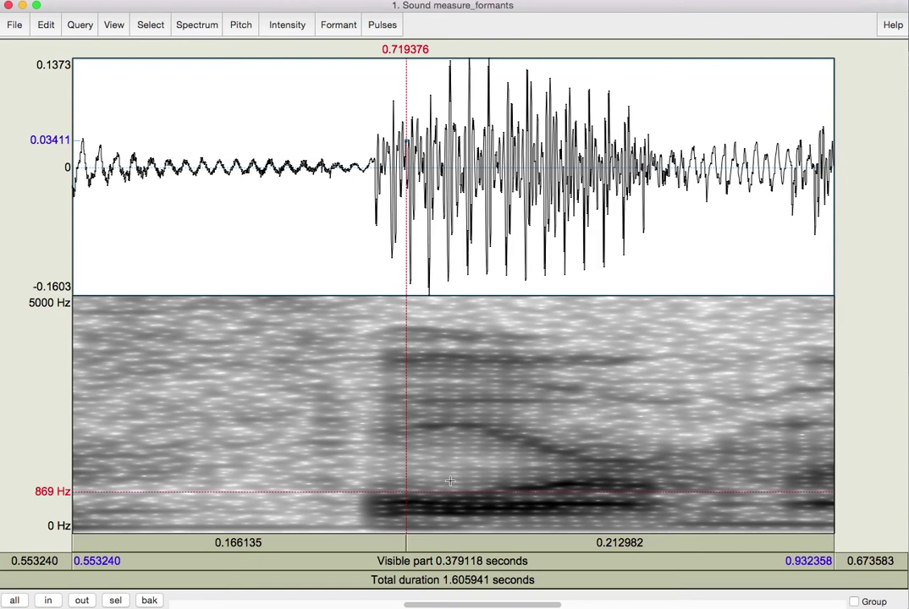
pyautogui.click(389, 474)
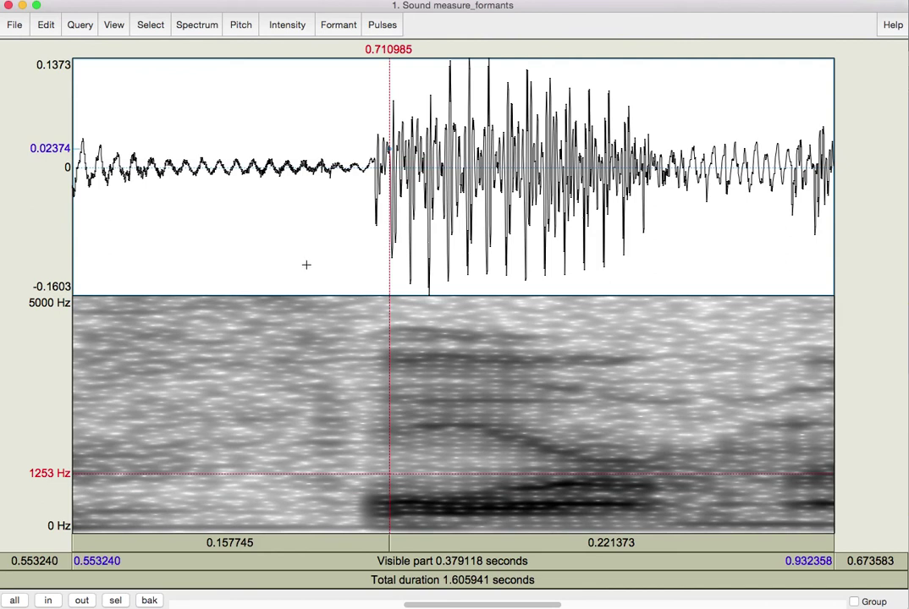
# Set the spectrogram view range maximum to 3000 Hz, then 2000 Hz, applying each.
pyautogui.click(195, 26)
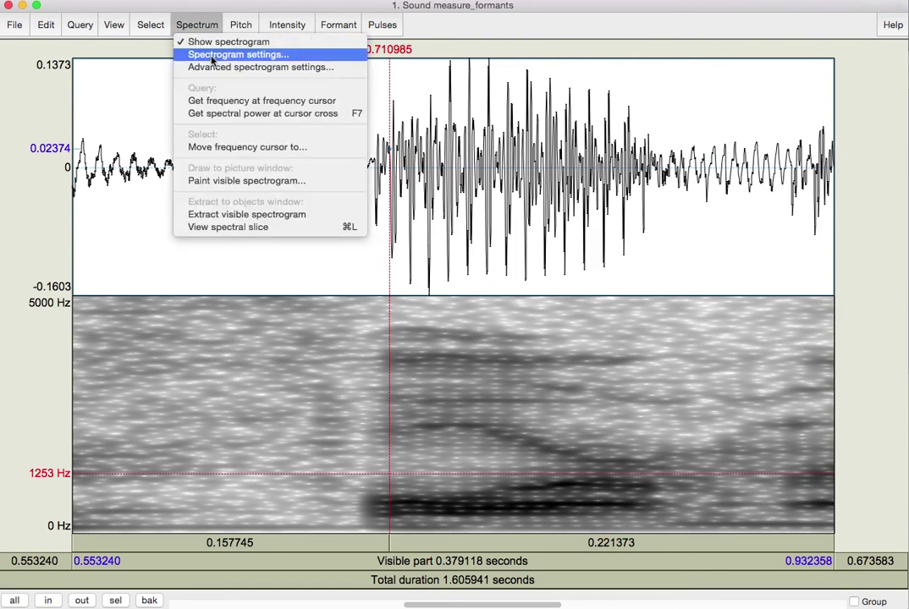
pyautogui.click(211, 55)
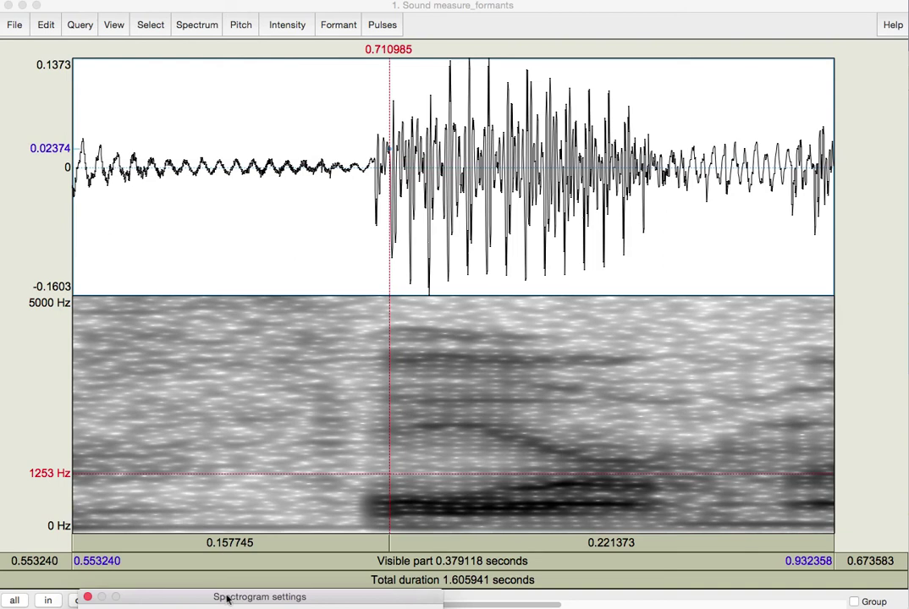
pyautogui.moveTo(226, 598); pyautogui.dragTo(451, 103)
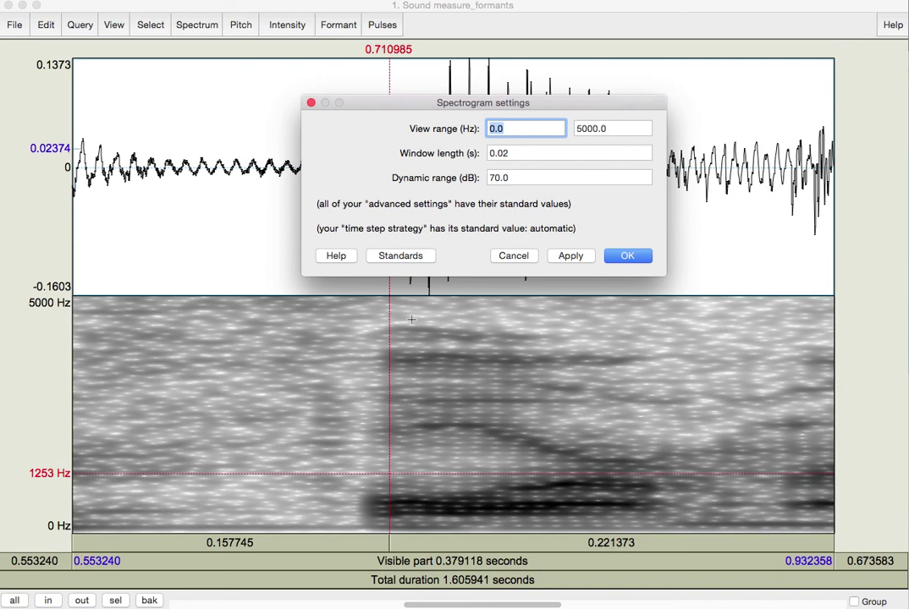
pyautogui.click(579, 129)
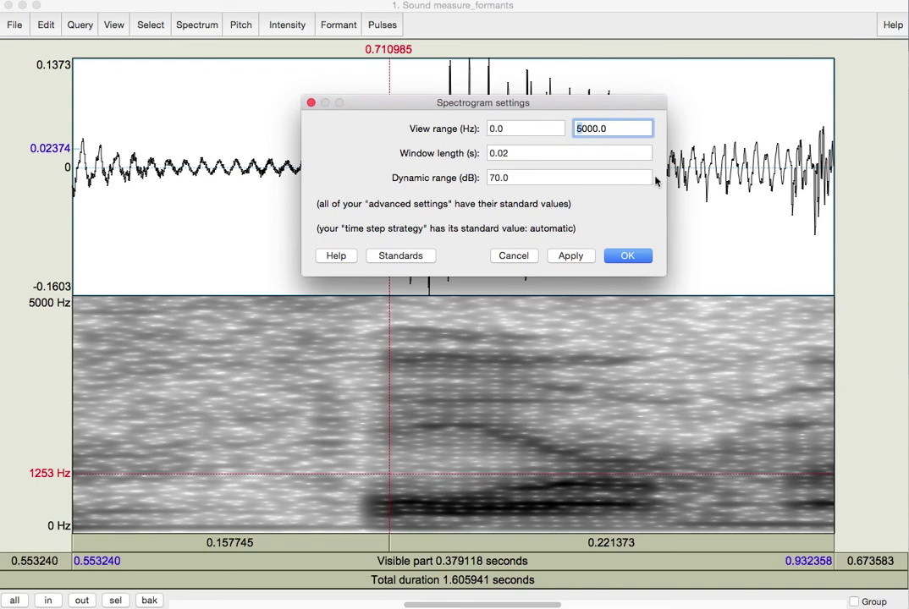
pyautogui.press('Delete')
pyautogui.write('3')
pyautogui.click(572, 257)
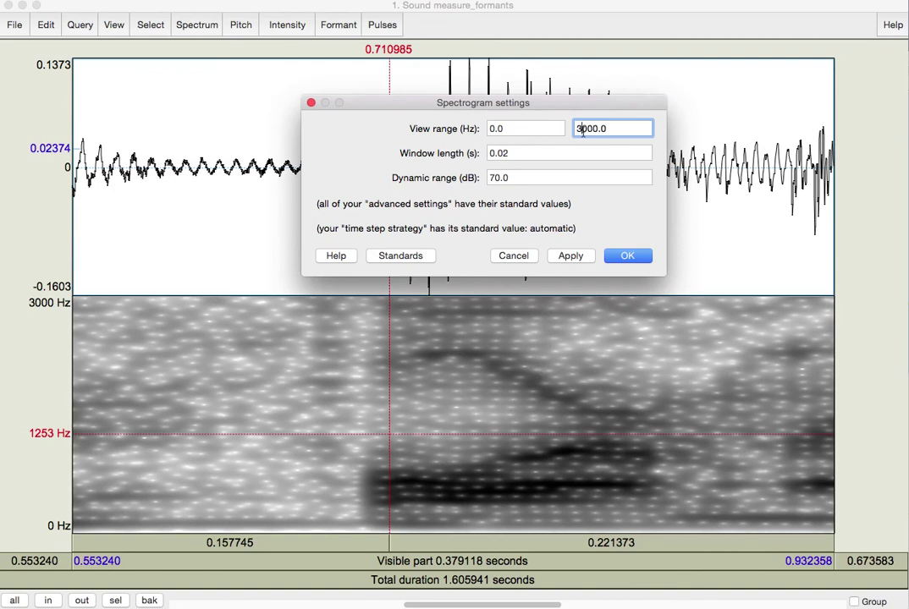
pyautogui.moveTo(575, 129); pyautogui.dragTo(582, 129)
pyautogui.write('2')
pyautogui.click(572, 255)
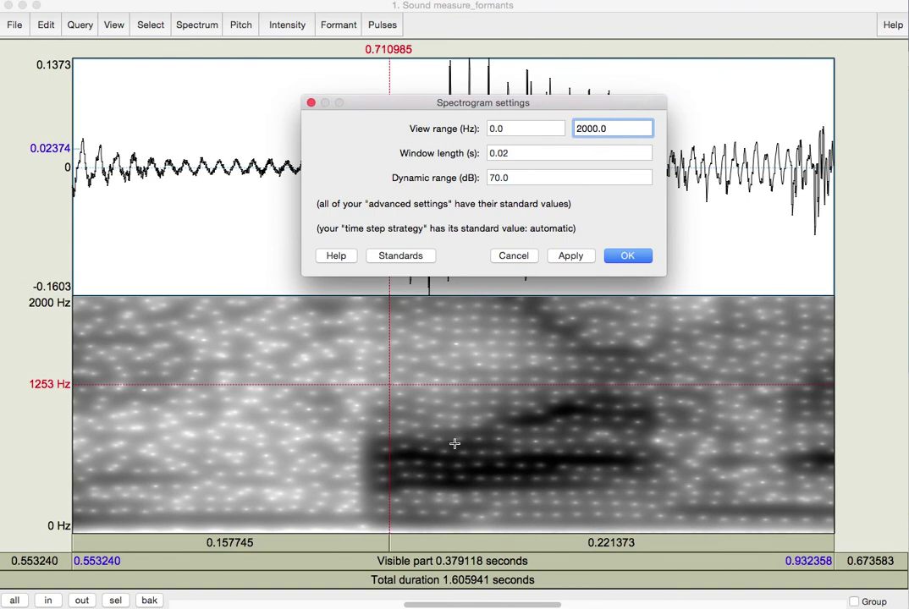
pyautogui.press('Return')
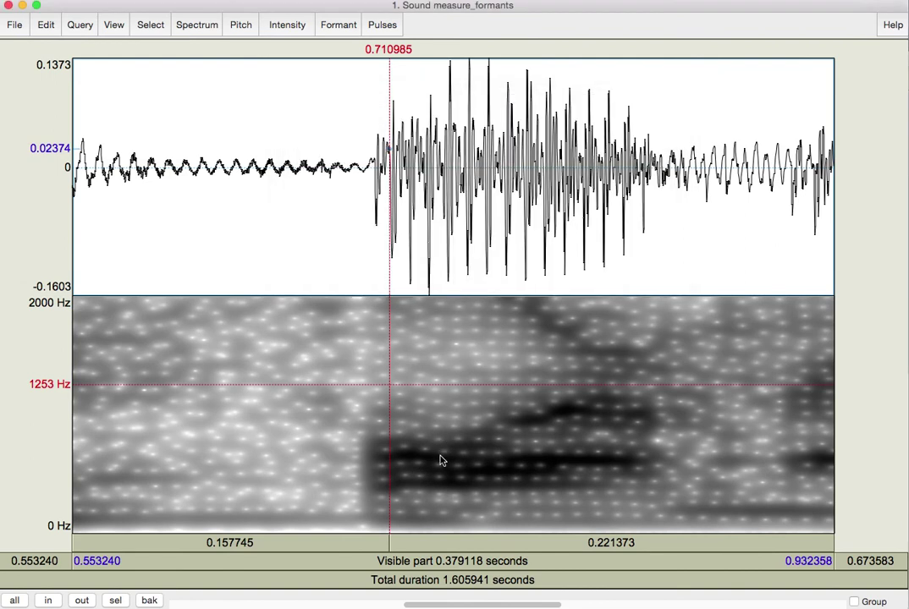
# Measure the first formant at about 666.5 Hz and begin editing the spectrogram window length.
pyautogui.click(443, 458)
pyautogui.click(444, 453)
pyautogui.press('super+shift+s')
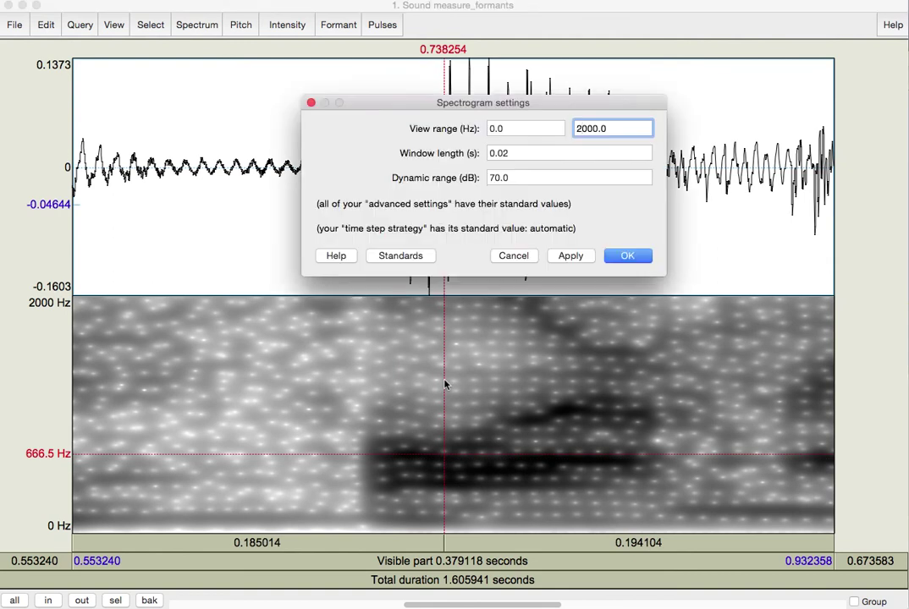
pyautogui.click(507, 153)
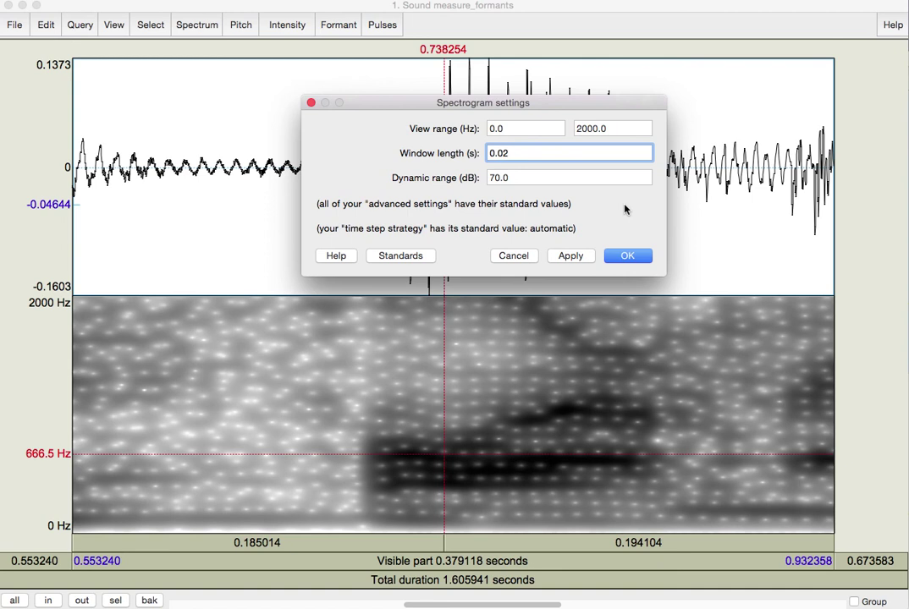
pyautogui.hotkey('shift', 'Left')
# Apply spectrogram window lengths of 0.01 s and then 0.005 s.
pyautogui.write('1')
pyautogui.click(571, 257)
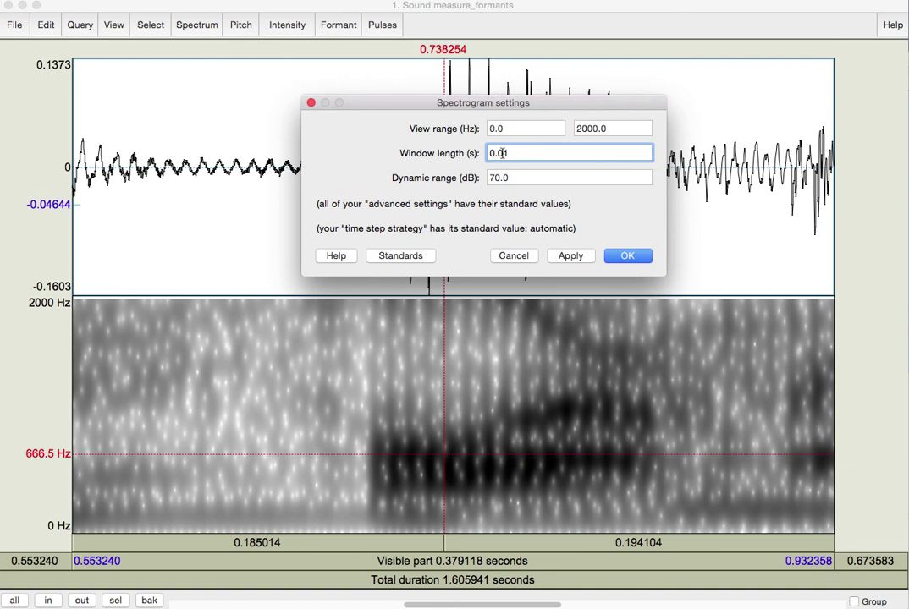
pyautogui.doubleClick(518, 153)
pyautogui.write('005')
pyautogui.click(567, 256)
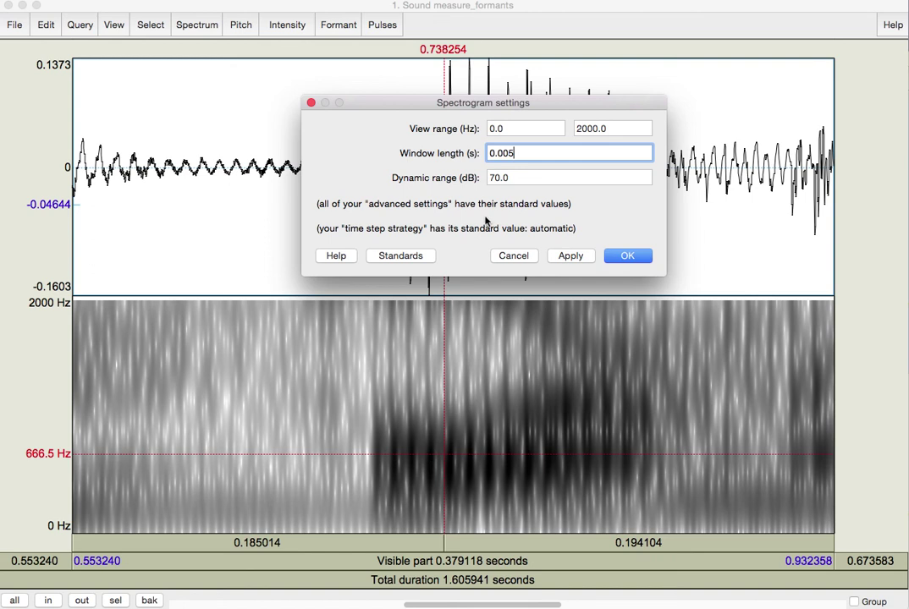
# Try window lengths 0.02 s and 0.05 s, keep 0.05 s, and mark a point near 365 Hz.
pyautogui.moveTo(467, 104); pyautogui.dragTo(189, 79)
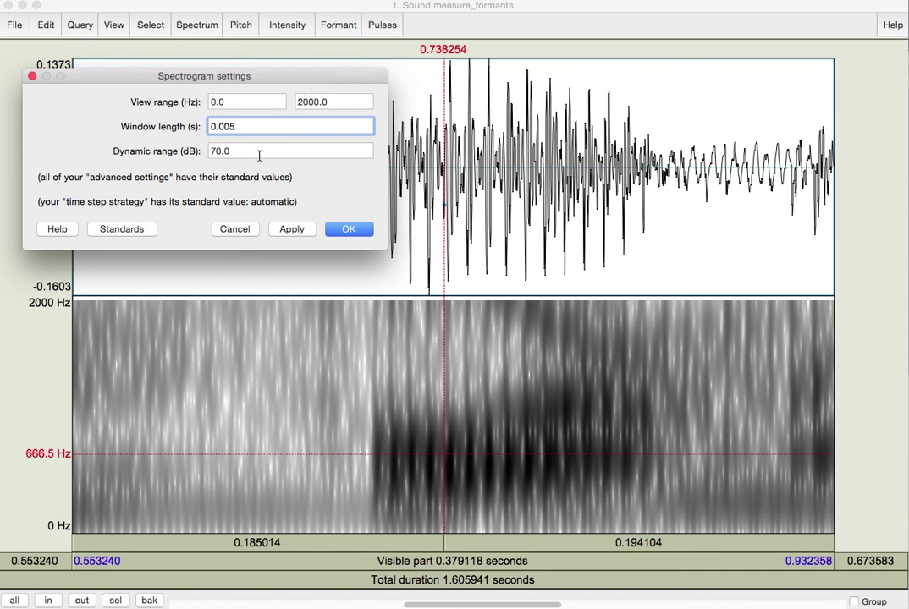
pyautogui.doubleClick(228, 126)
pyautogui.write('0.02')
pyautogui.click(293, 229)
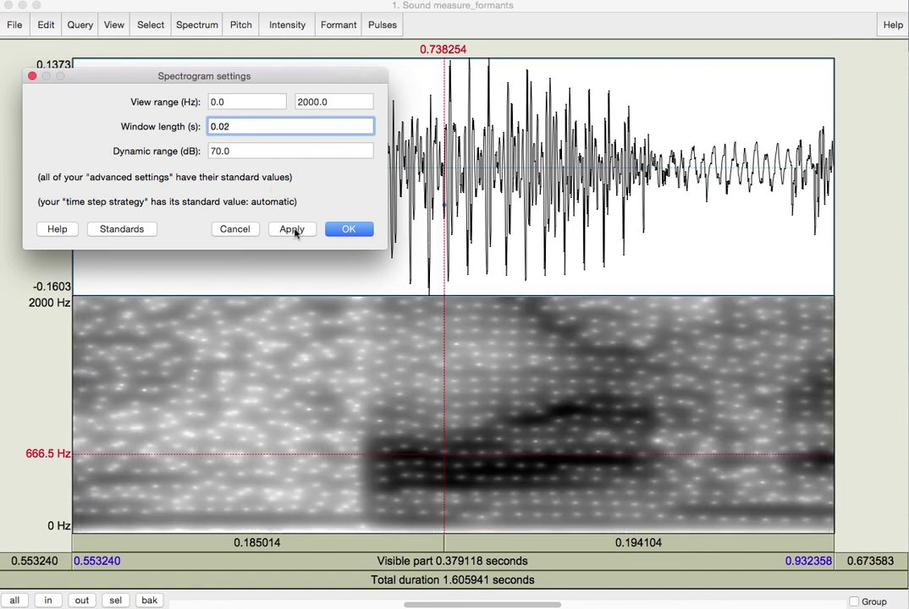
pyautogui.doubleClick(229, 126)
pyautogui.write('0.05')
pyautogui.click(291, 229)
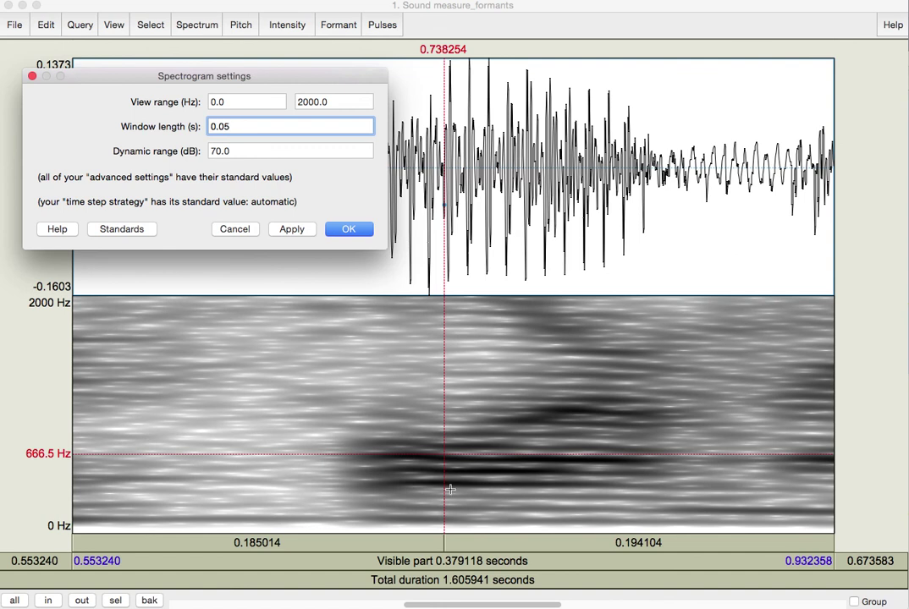
pyautogui.press('Return')
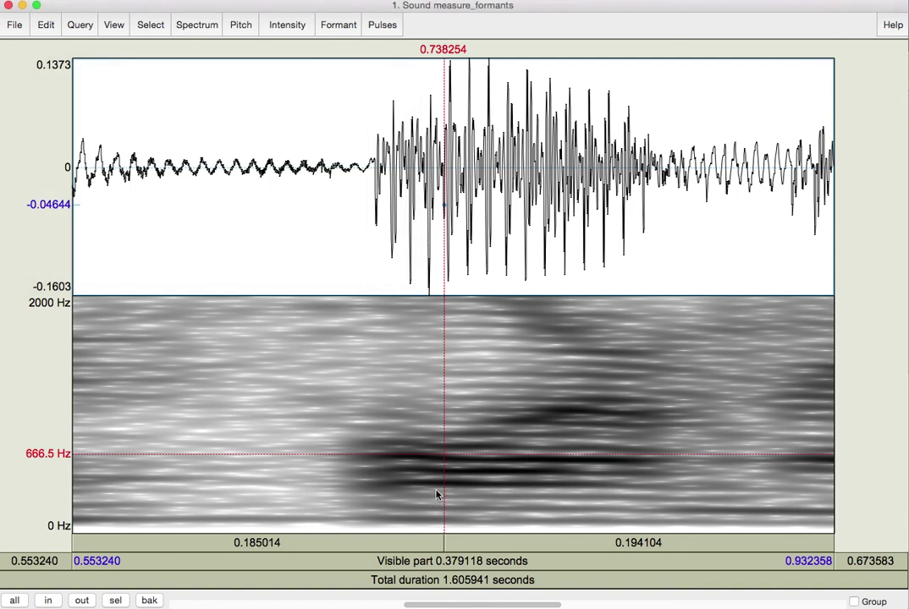
pyautogui.click(436, 491)
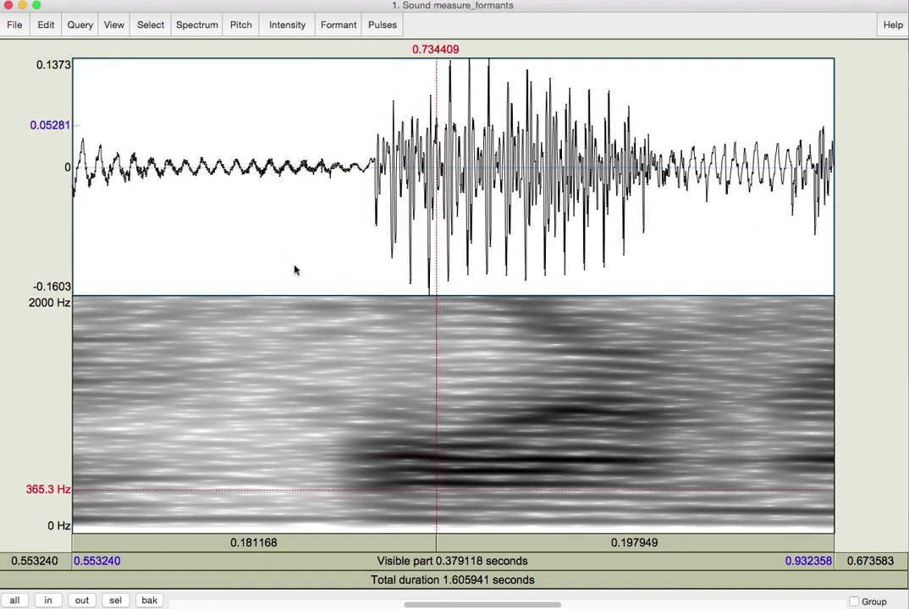
# Reset the spectrogram window length to 0.01 s.
pyautogui.press('super+shift+s')
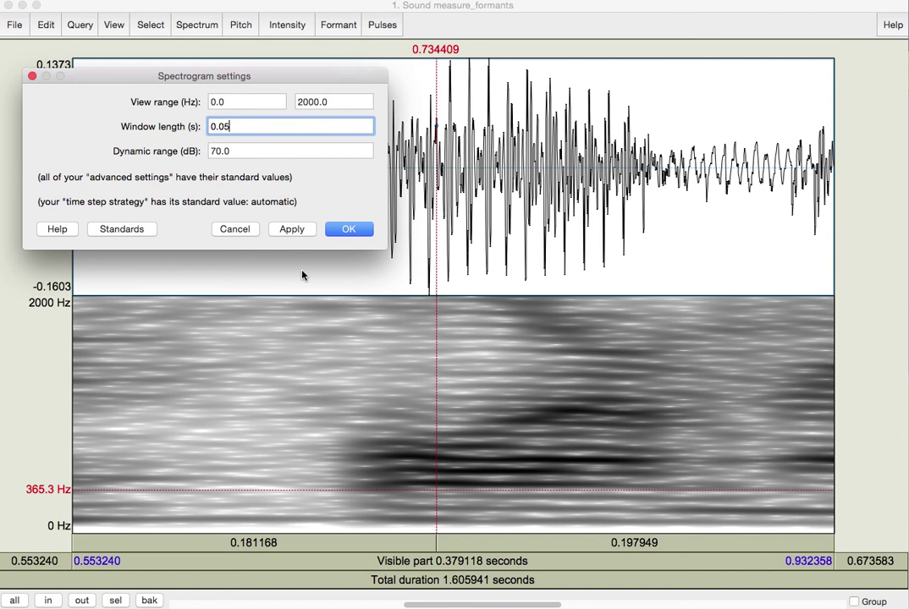
pyautogui.write('0.01')
pyautogui.click(291, 229)
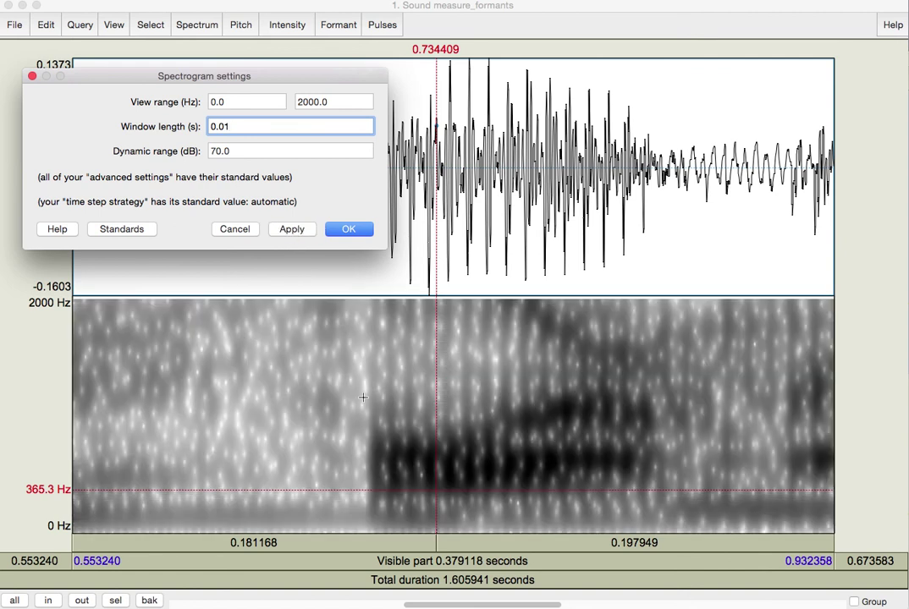
pyautogui.press('Return')
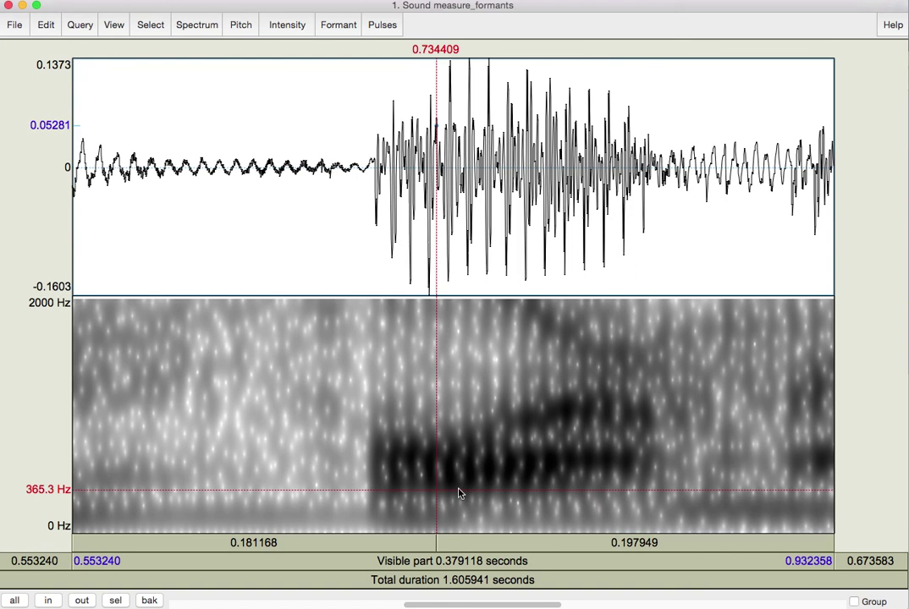
# Measure the first formant around 413–448 Hz, then select 0.699448 to 0.748393 s.
pyautogui.click(453, 501)
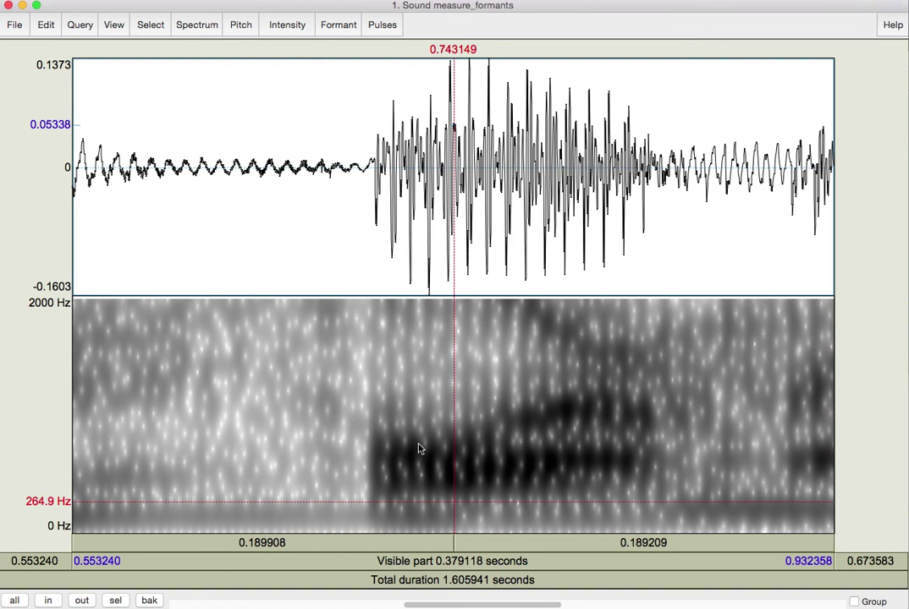
pyautogui.click(427, 486)
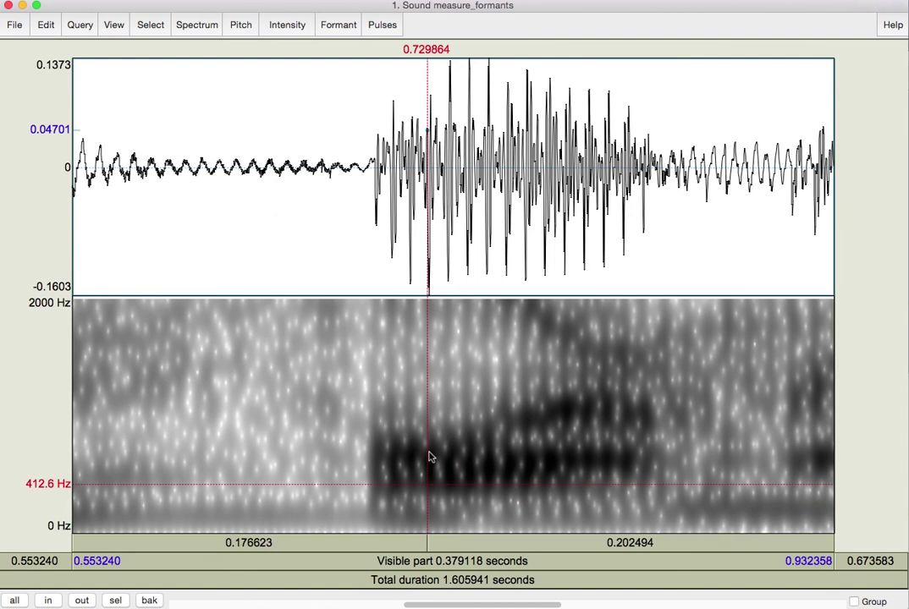
pyautogui.click(429, 451)
pyautogui.click(429, 481)
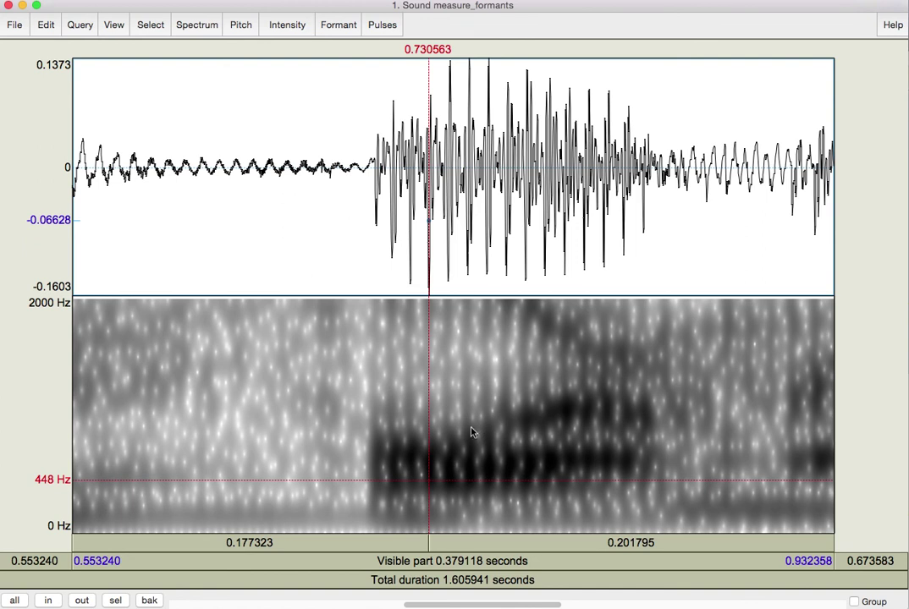
pyautogui.moveTo(464, 435); pyautogui.dragTo(367, 430)
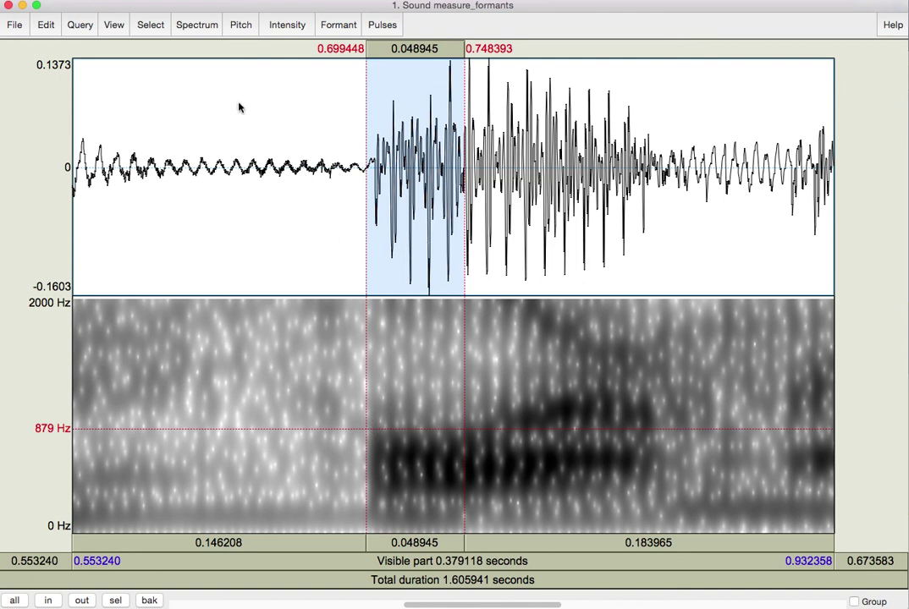
# Take a spectral slice of the selected vowel stretch and show it with Cmd+L.
pyautogui.click(198, 26)
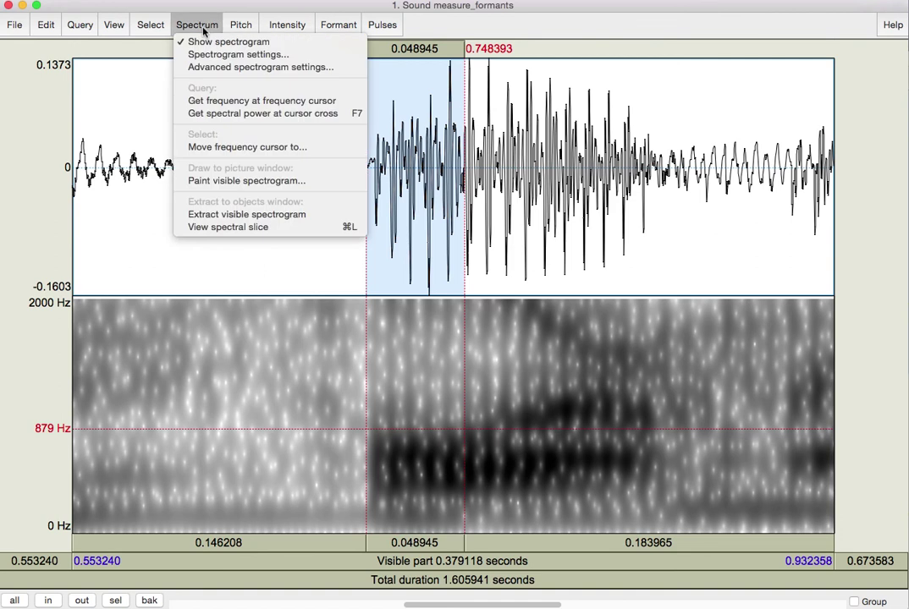
pyautogui.click(247, 227)
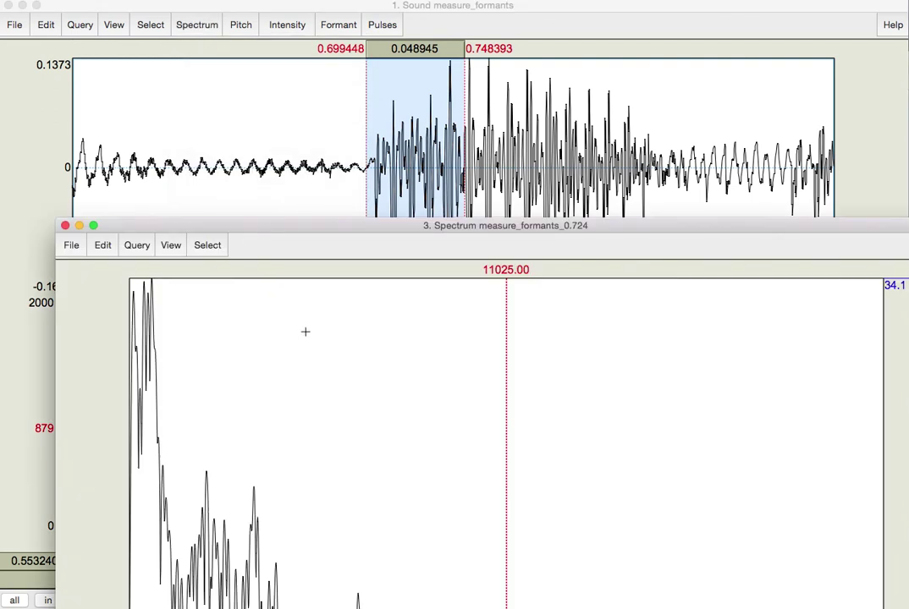
pyautogui.moveTo(352, 233); pyautogui.dragTo(301, 17)
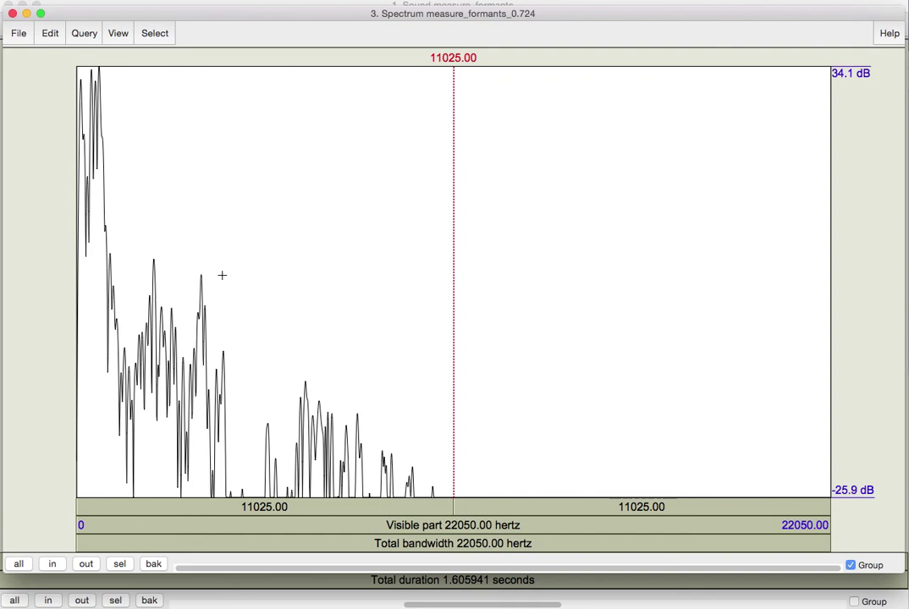
pyautogui.click(339, 5)
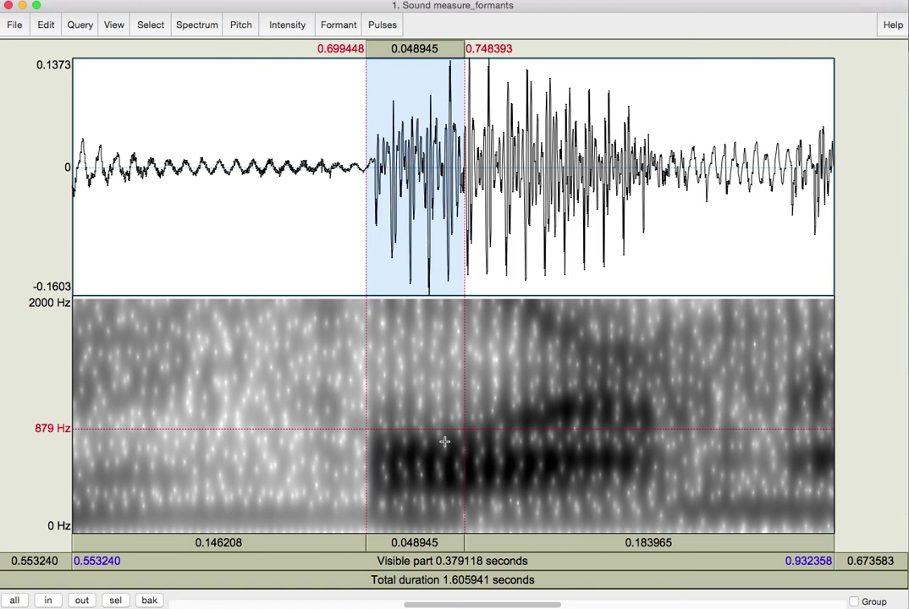
pyautogui.press('super+l')
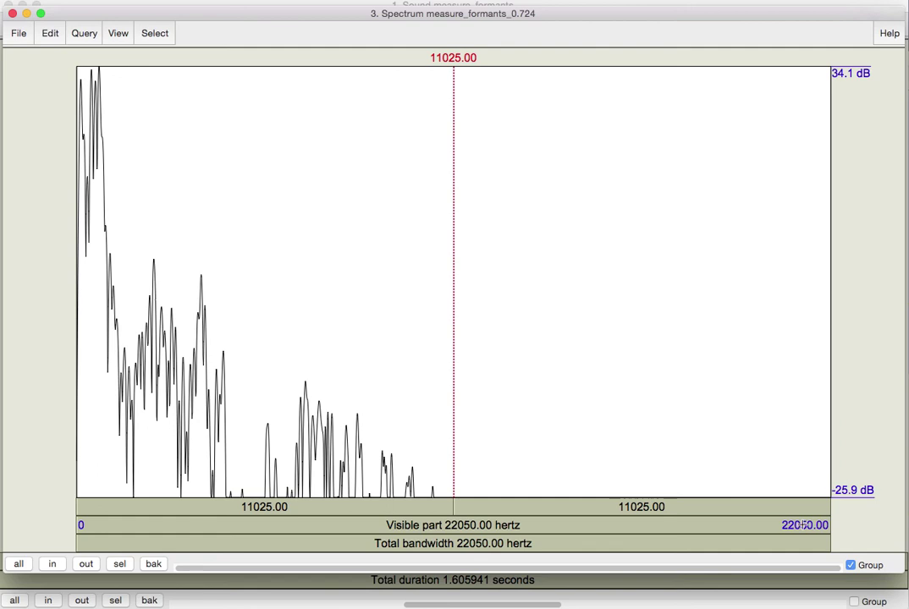
# Probe the spectrum between about 4195 and 5284 Hz, then select and zoom 0–5058 Hz.
pyautogui.click(179, 307)
pyautogui.click(220, 287)
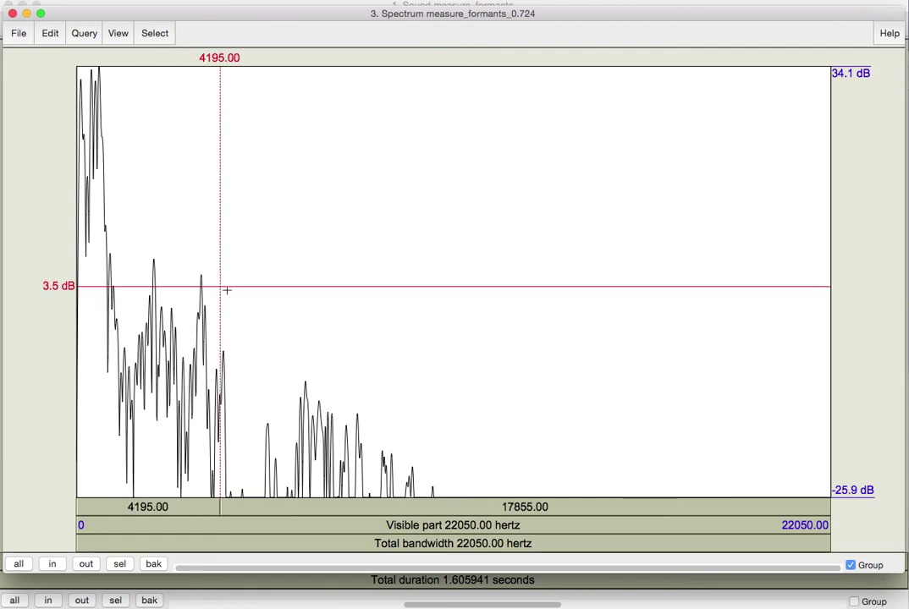
pyautogui.click(244, 294)
pyautogui.click(258, 299)
pyautogui.click(254, 301)
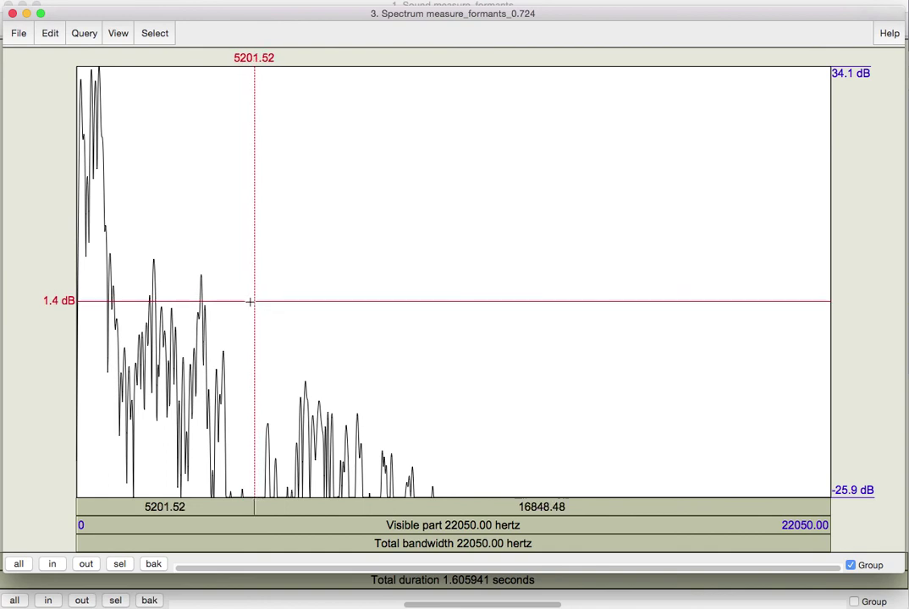
pyautogui.moveTo(249, 300); pyautogui.dragTo(68, 274)
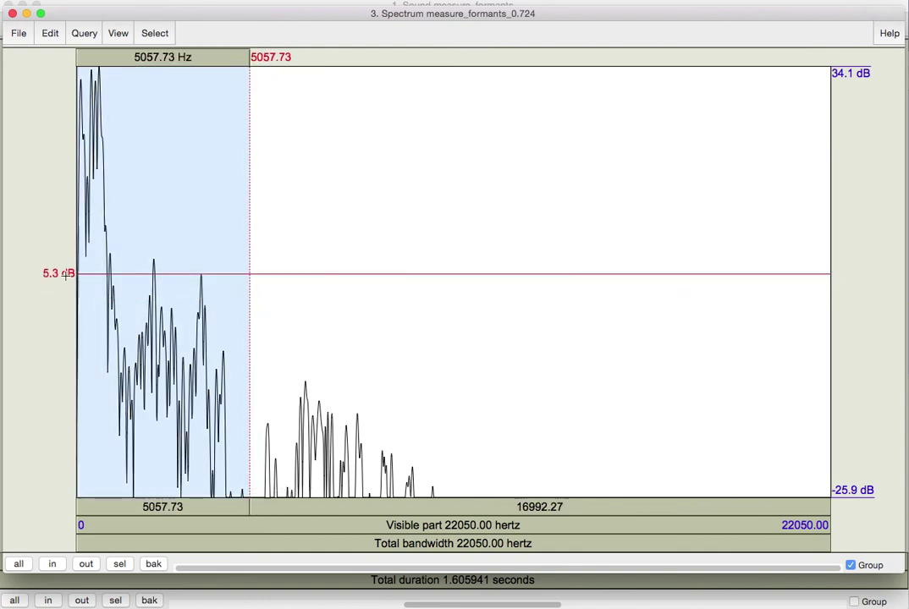
pyautogui.click(120, 564)
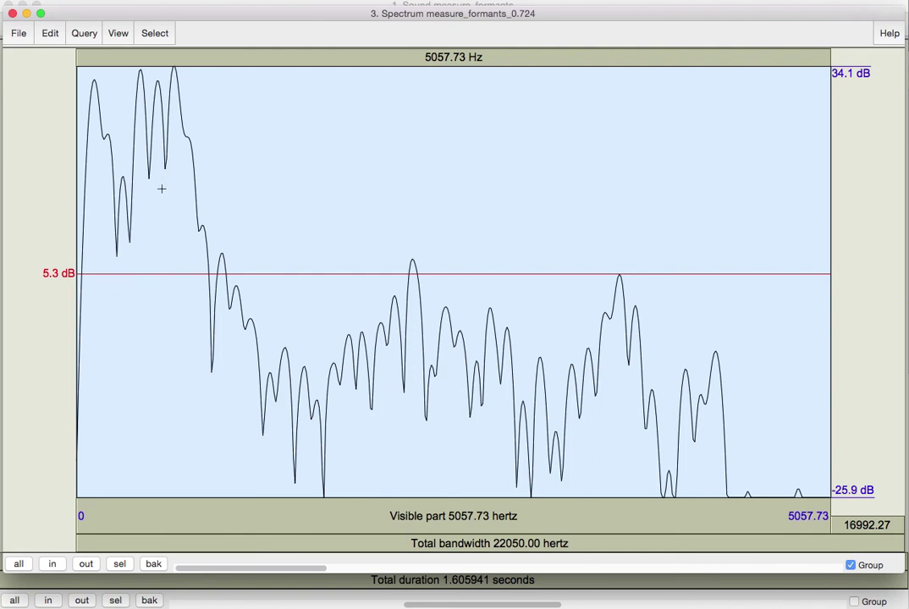
# Mark peaks at 118.84 and 425.10 Hz and select the 373–778 Hz cluster.
pyautogui.click(94, 86)
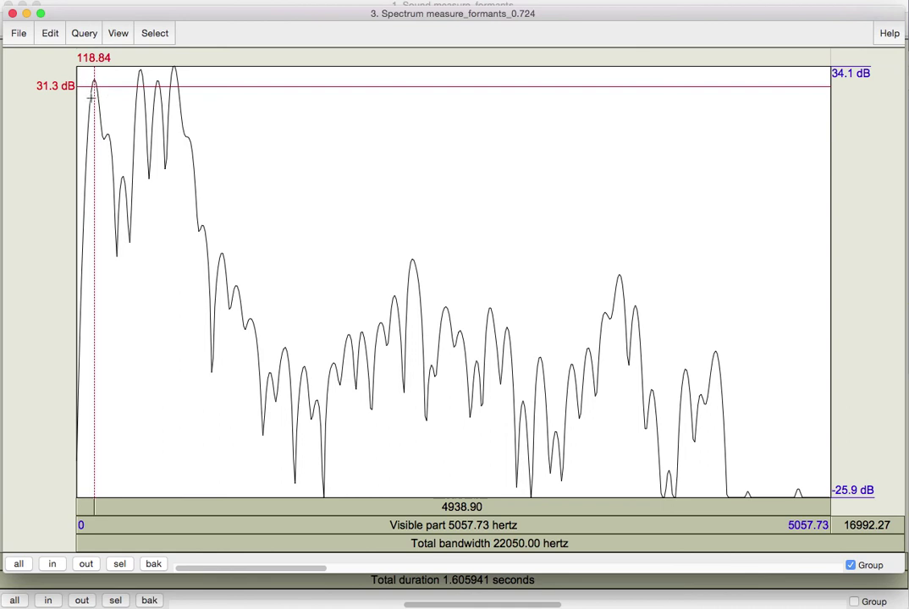
pyautogui.click(139, 78)
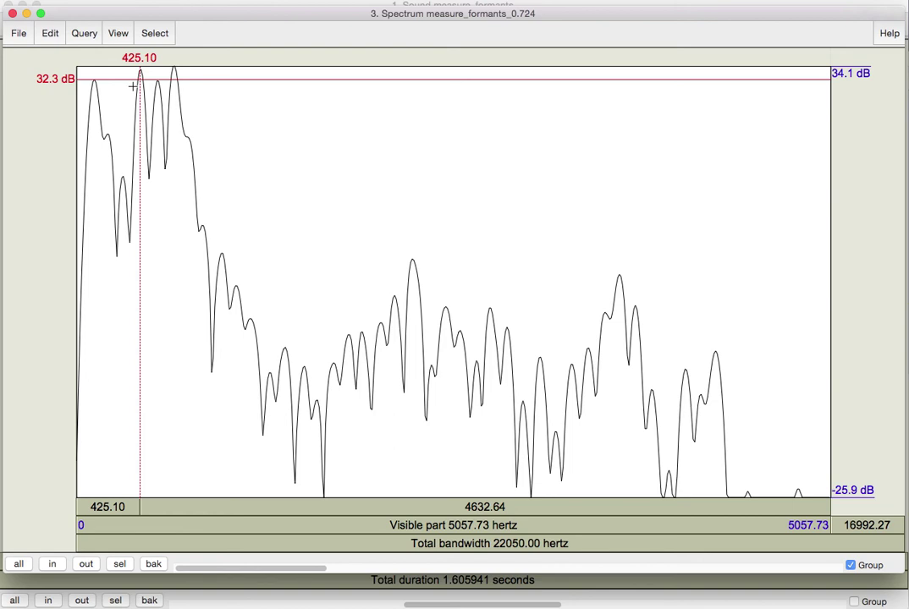
pyautogui.moveTo(132, 86); pyautogui.dragTo(193, 89)
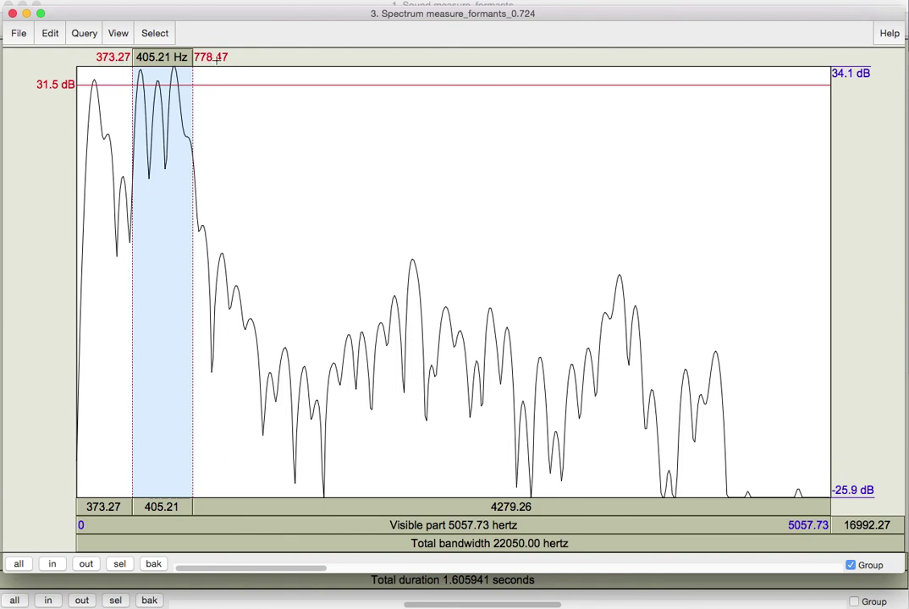
# In the sound editor, place the cursor in the vowel on the band at 760.9 Hz.
pyautogui.press('super+w')
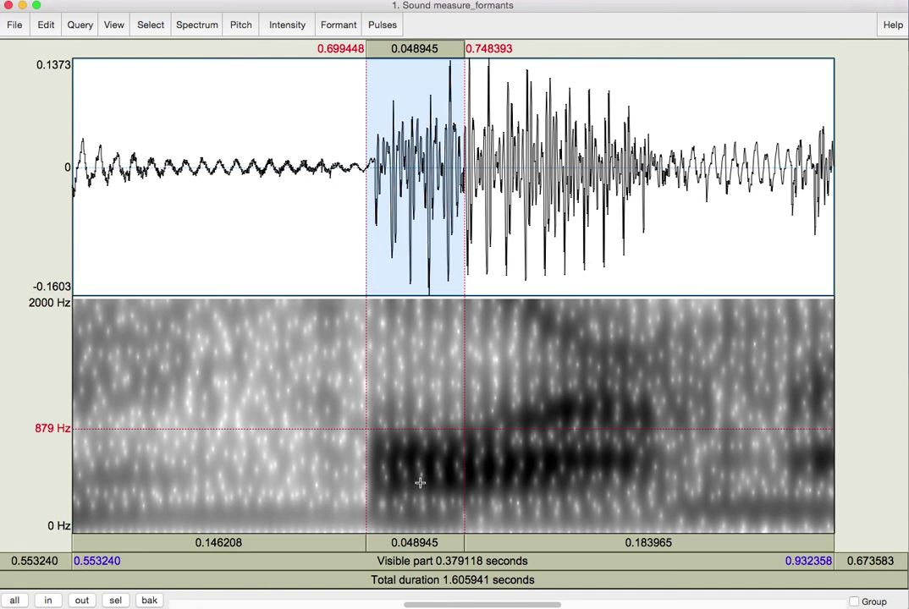
pyautogui.click(419, 493)
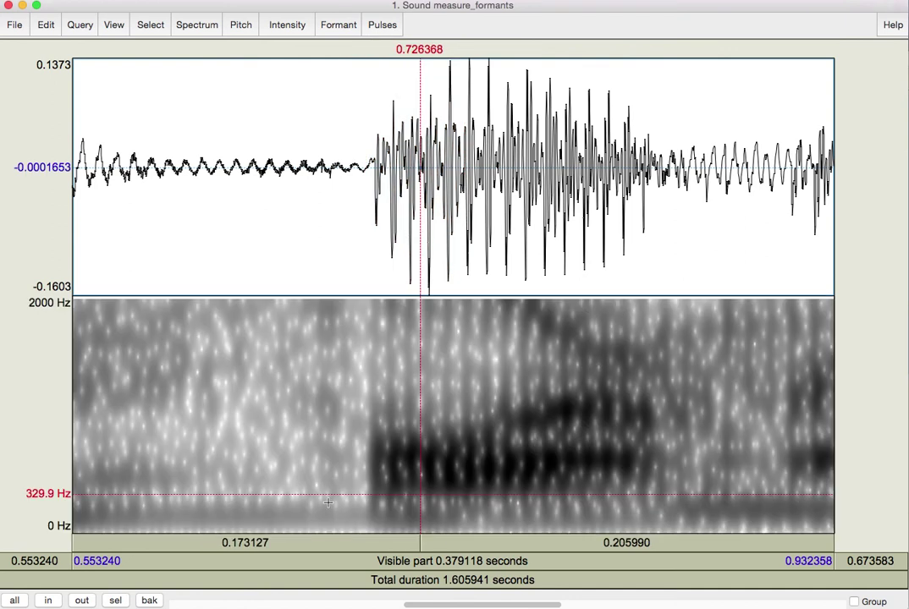
pyautogui.click(401, 487)
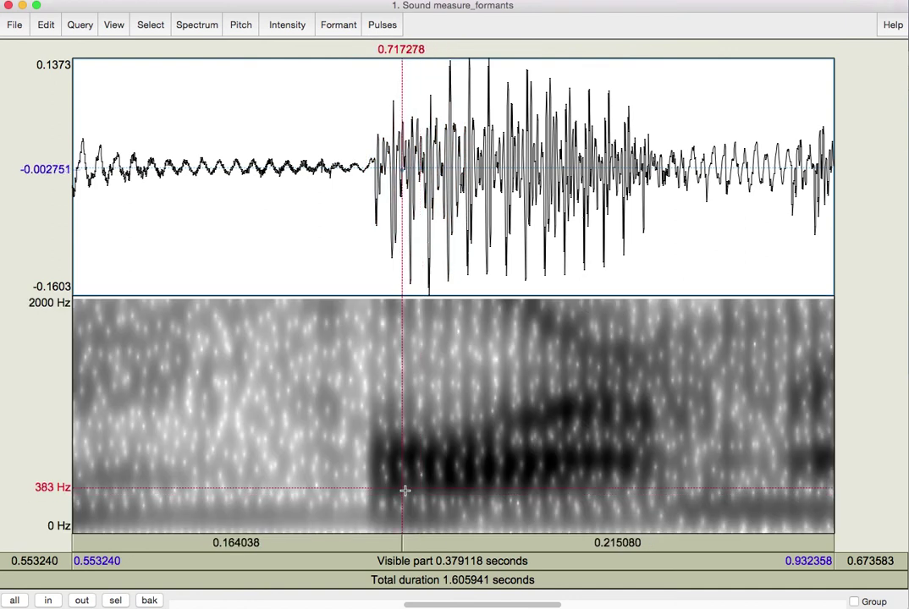
pyautogui.click(405, 488)
pyautogui.click(404, 438)
pyautogui.click(406, 442)
pyautogui.click(404, 441)
# Compare the close slice peaks at 429.81, 538–547 and 655.97 Hz, ending on 651.26 Hz.
pyautogui.press('super+l')
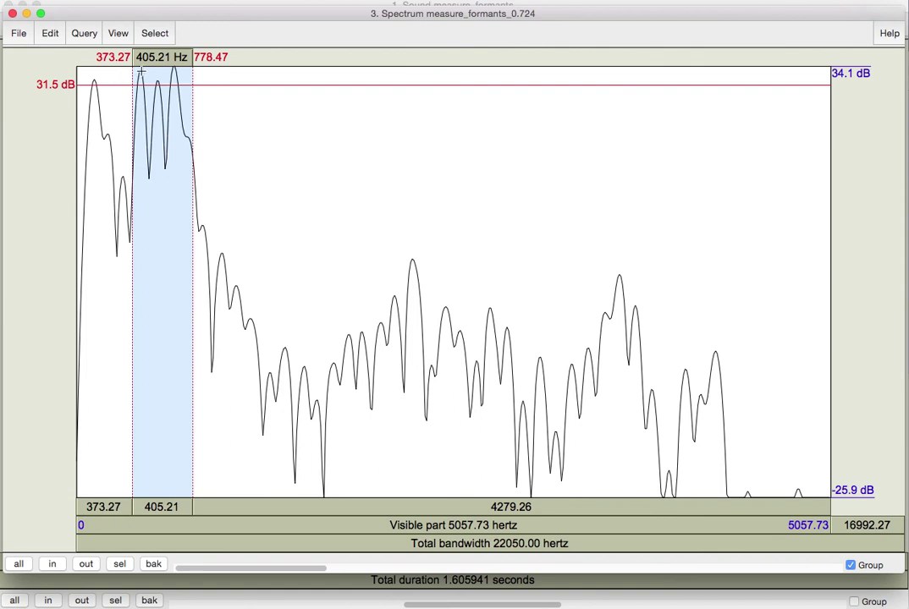
pyautogui.click(140, 70)
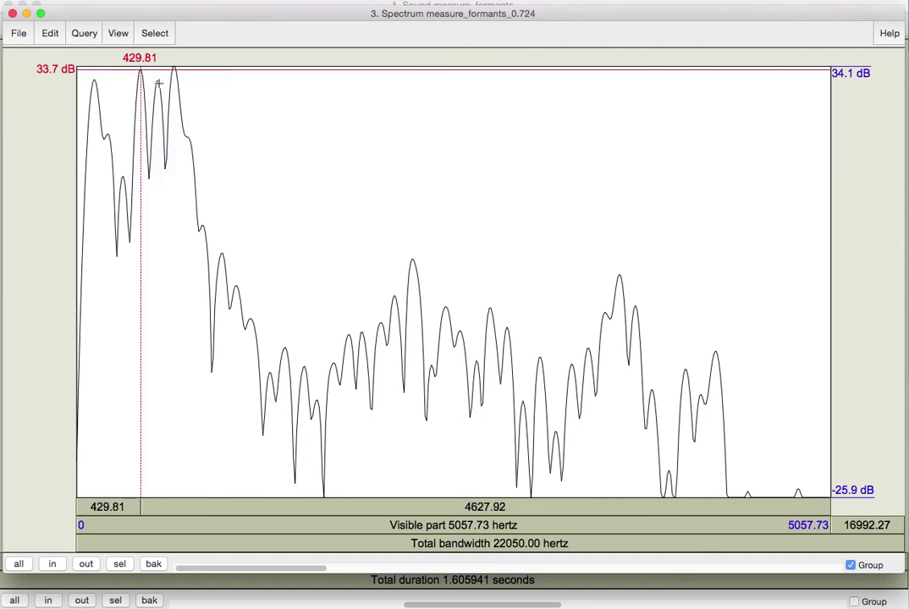
pyautogui.click(158, 82)
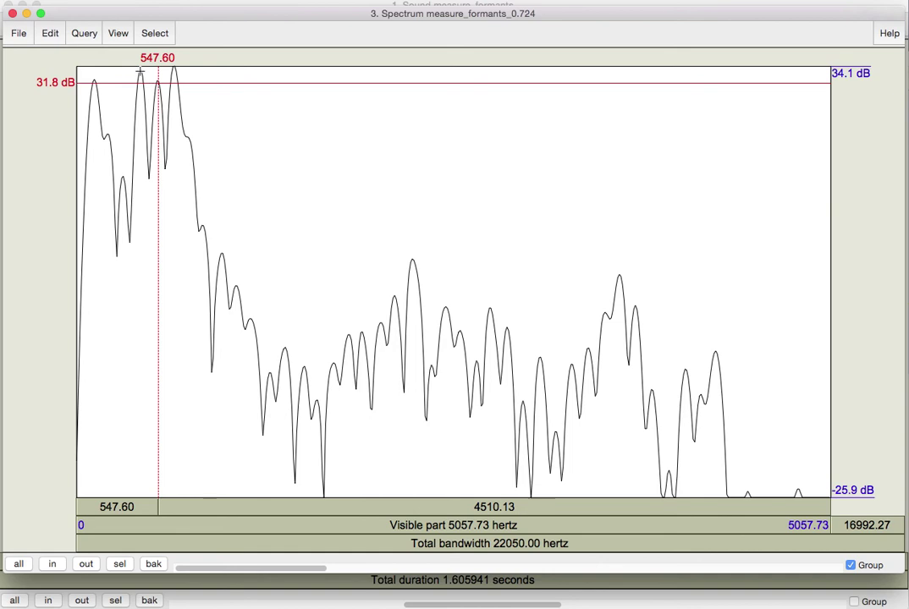
pyautogui.click(141, 69)
pyautogui.click(157, 83)
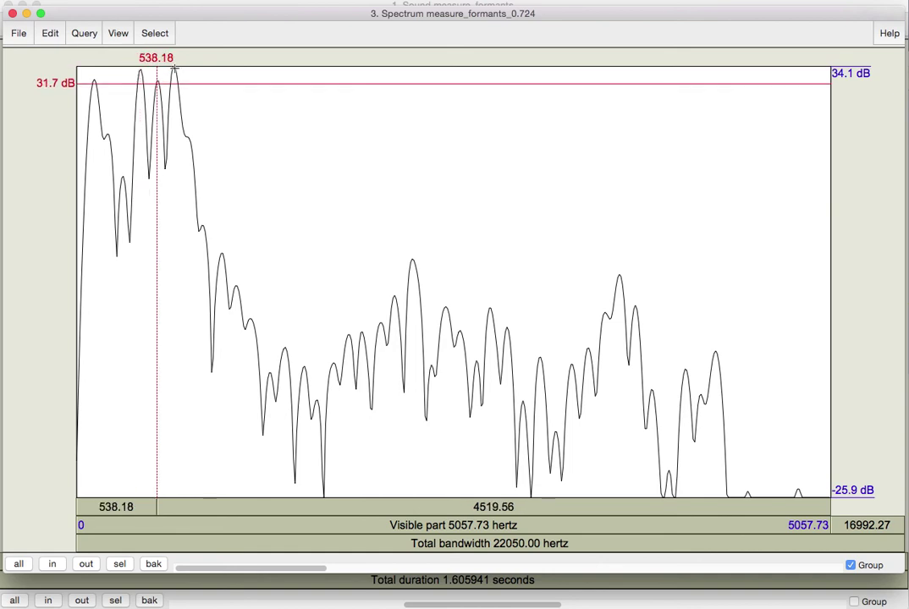
pyautogui.click(174, 67)
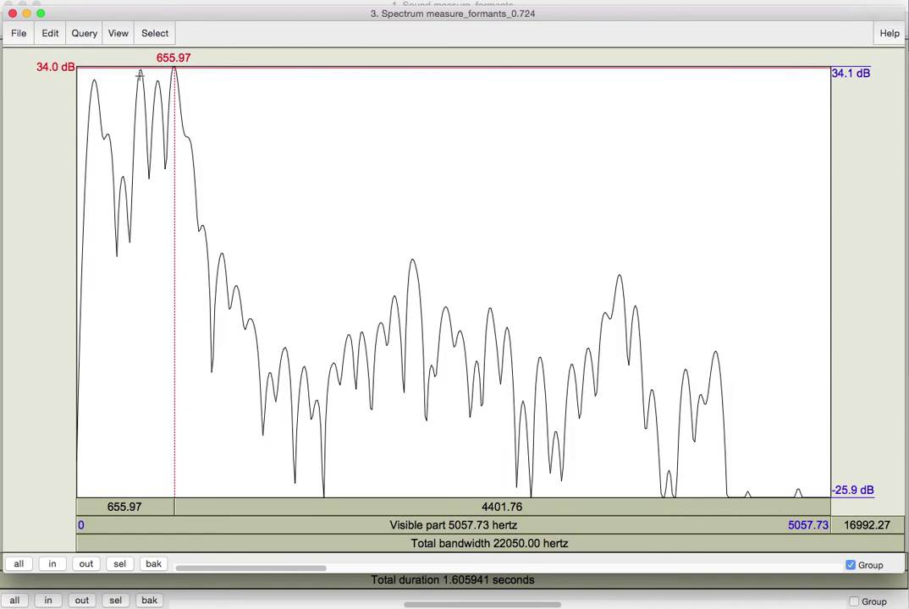
pyautogui.click(140, 73)
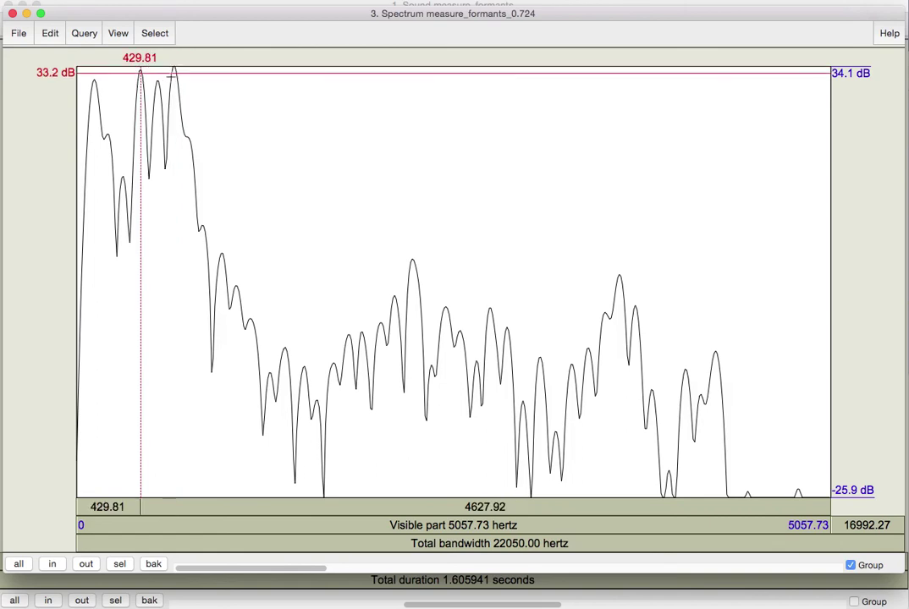
pyautogui.click(173, 74)
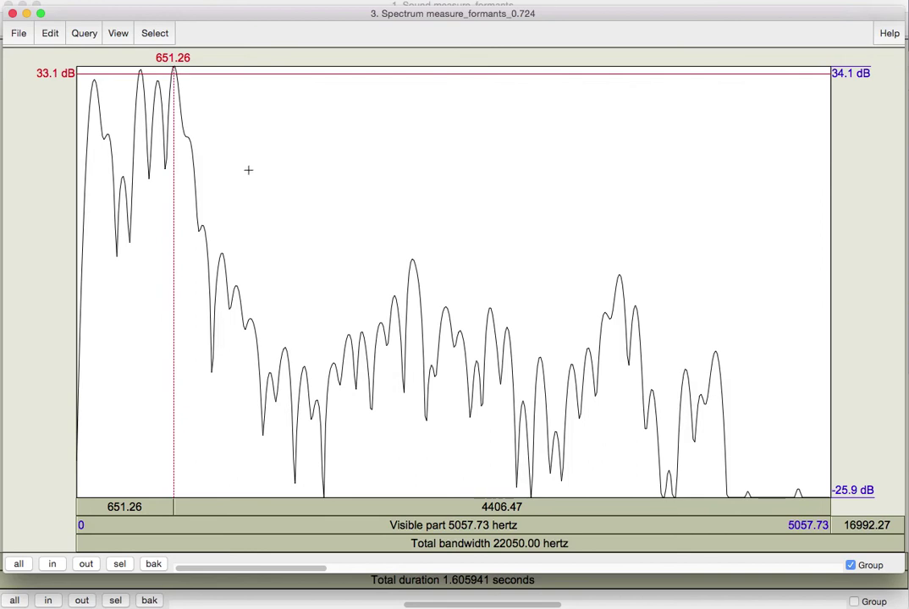
# Change the spectrogram view range maximum from 2000 to 5000 Hz and apply.
pyautogui.press('super+w')
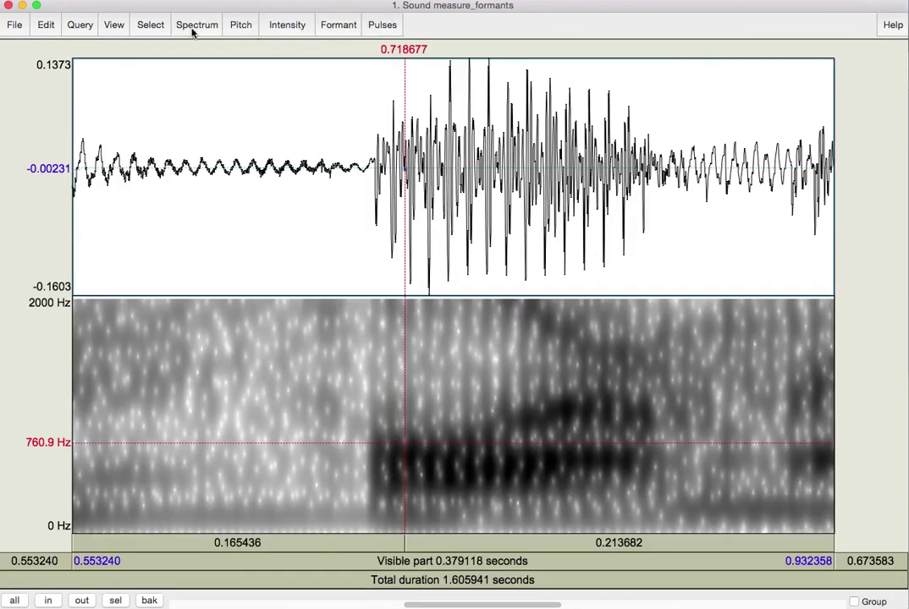
pyautogui.click(195, 25)
pyautogui.click(218, 54)
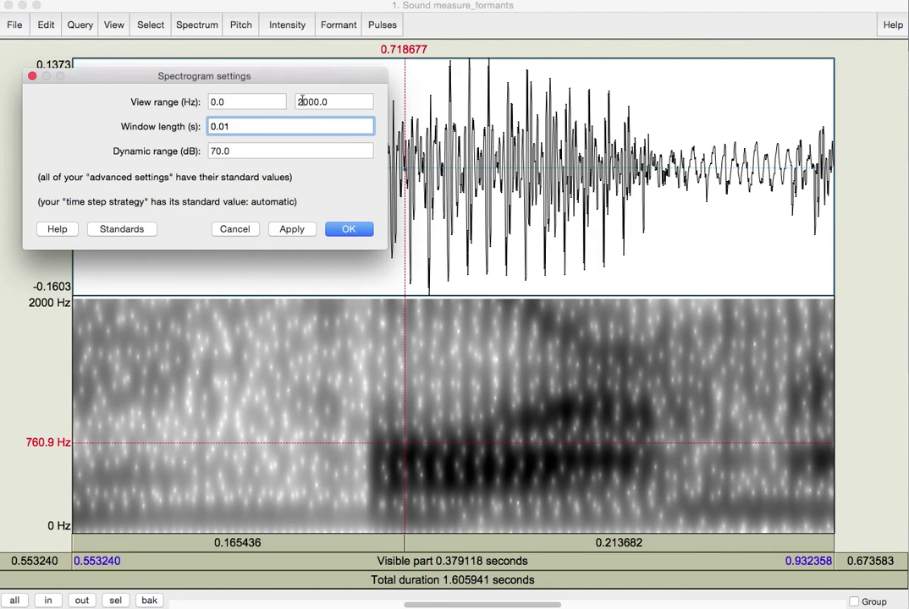
pyautogui.click(297, 101)
pyautogui.hotkey('shift', 'Right')
pyautogui.write('5')
pyautogui.click(293, 229)
pyautogui.click(347, 230)
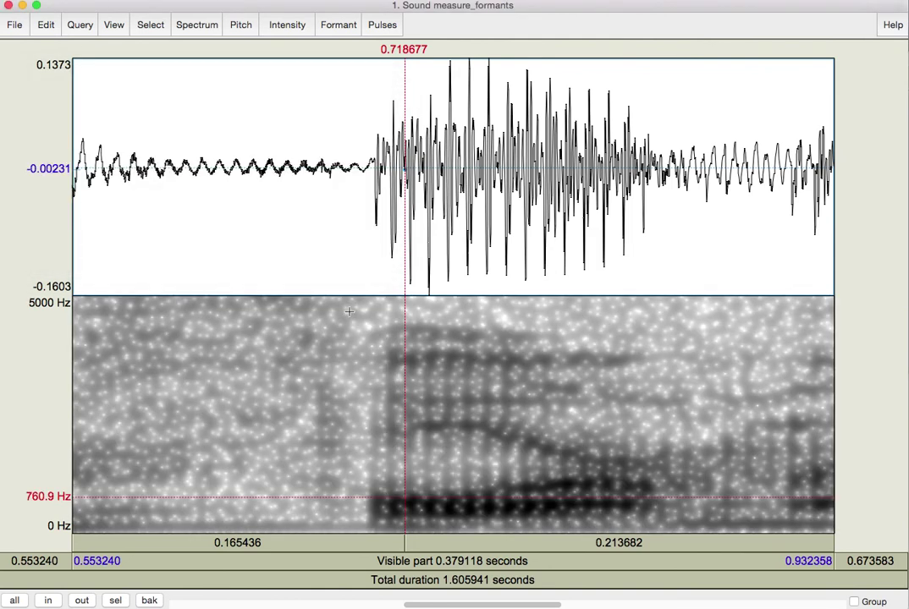
# Place the cursor on the spectrogram band near 2271 Hz and reopen the spectral slice.
pyautogui.click(429, 423)
pyautogui.click(429, 425)
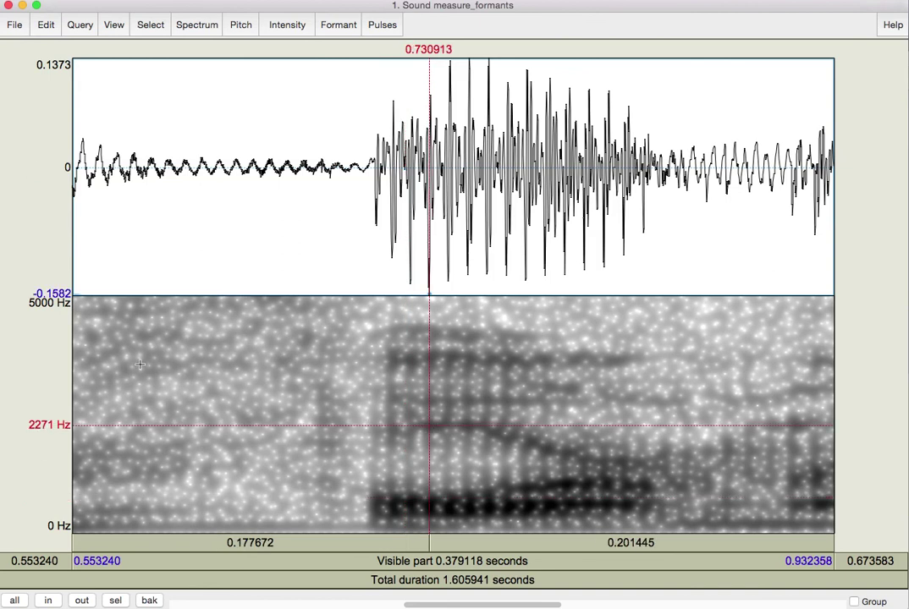
pyautogui.press('super+l')
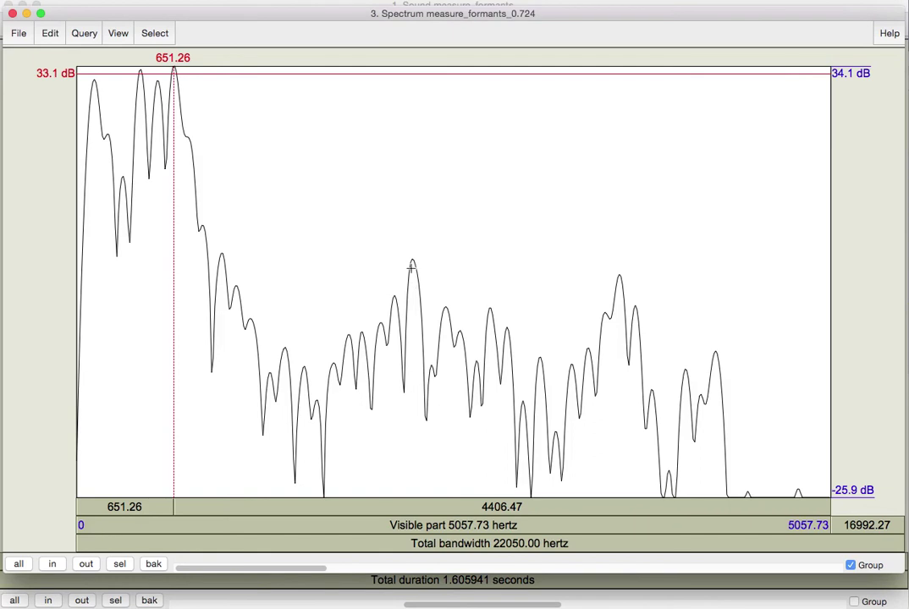
# Mark the higher slice peak at 2253.23 Hz, then close the spectrum and sound editor windows.
pyautogui.click(412, 265)
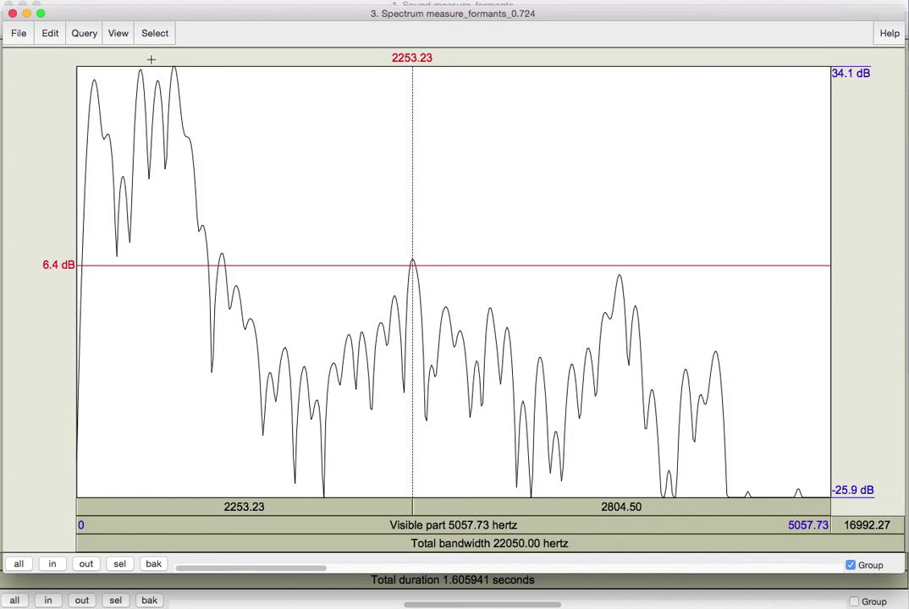
pyautogui.click(13, 14)
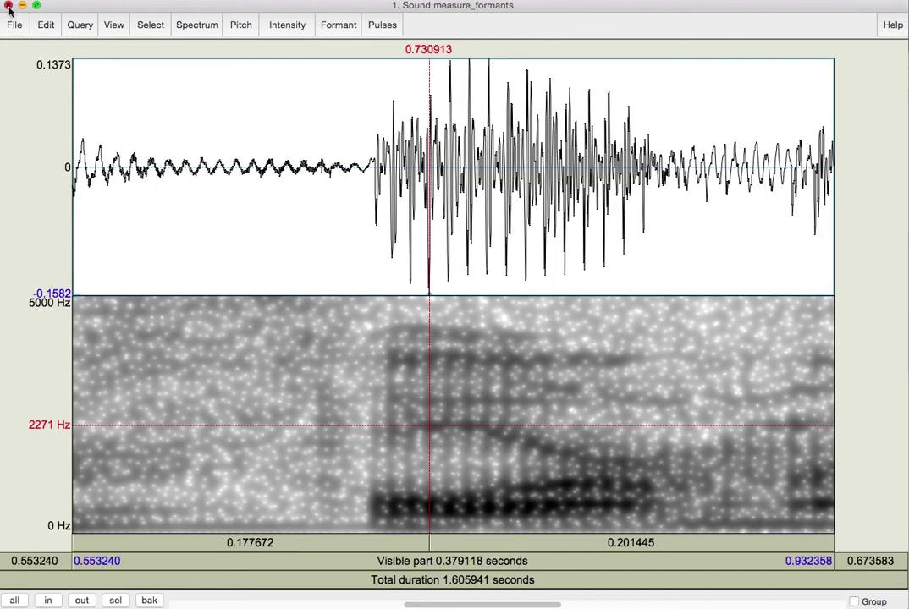
pyautogui.click(9, 5)
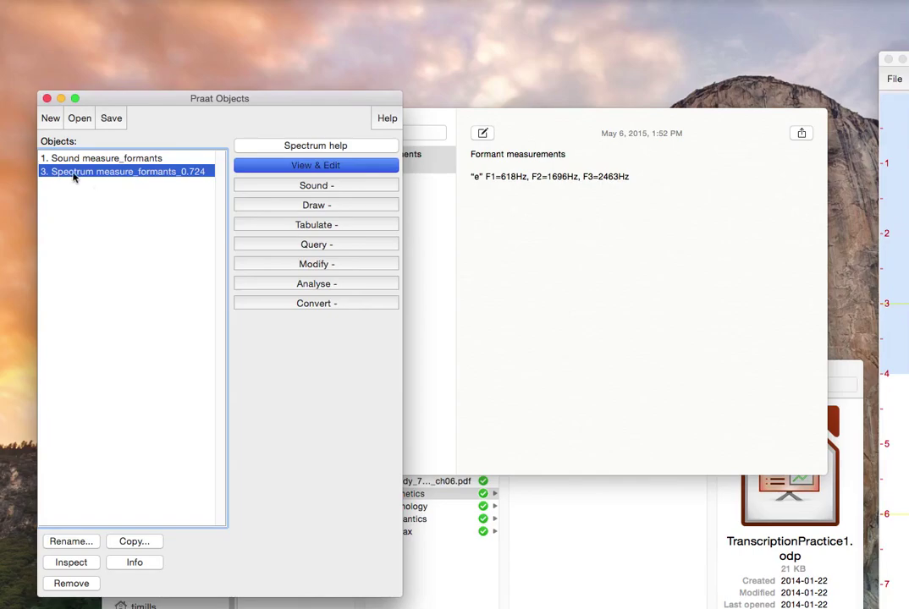